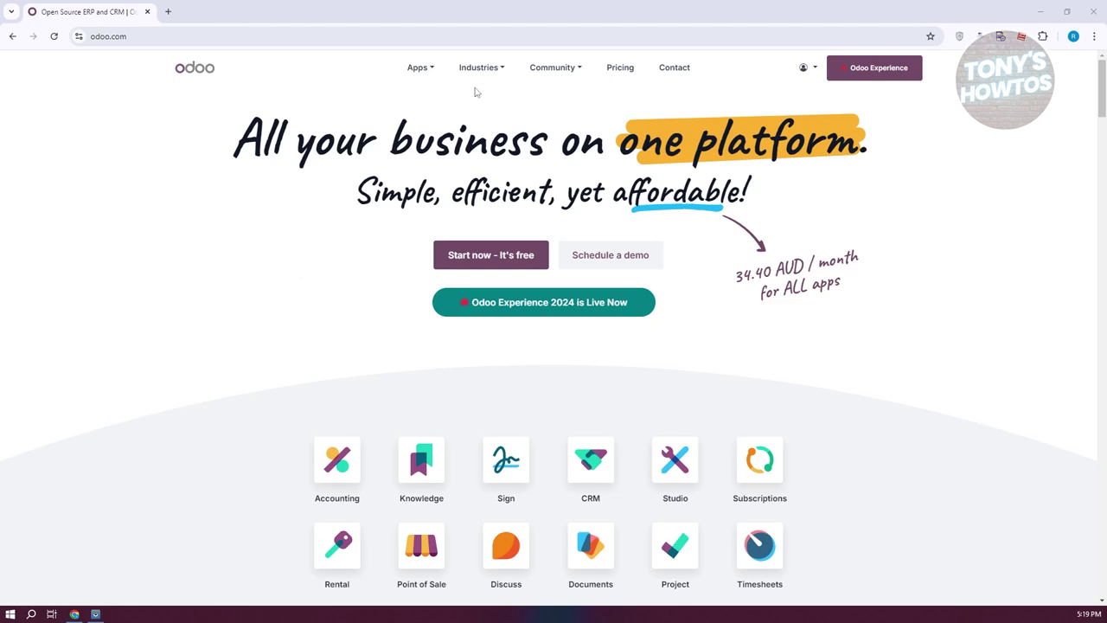
Start a free trial of the Website app from Apps and begin the configurator questions
{"action": "left_click", "coordinate": [433, 70]}
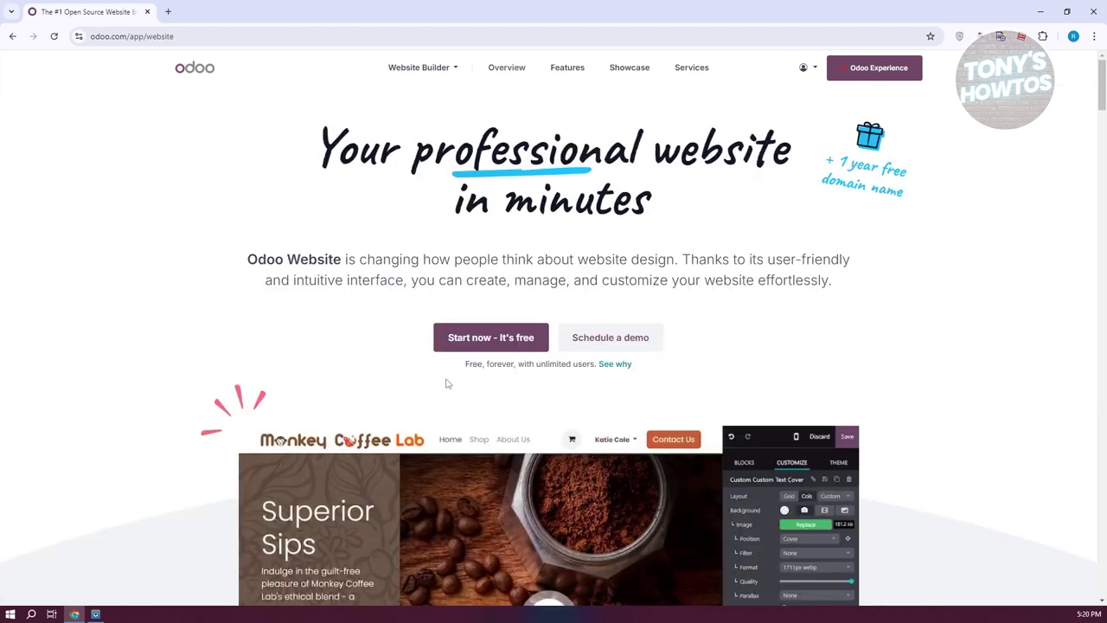
{"action": "left_click", "coordinate": [466, 347]}
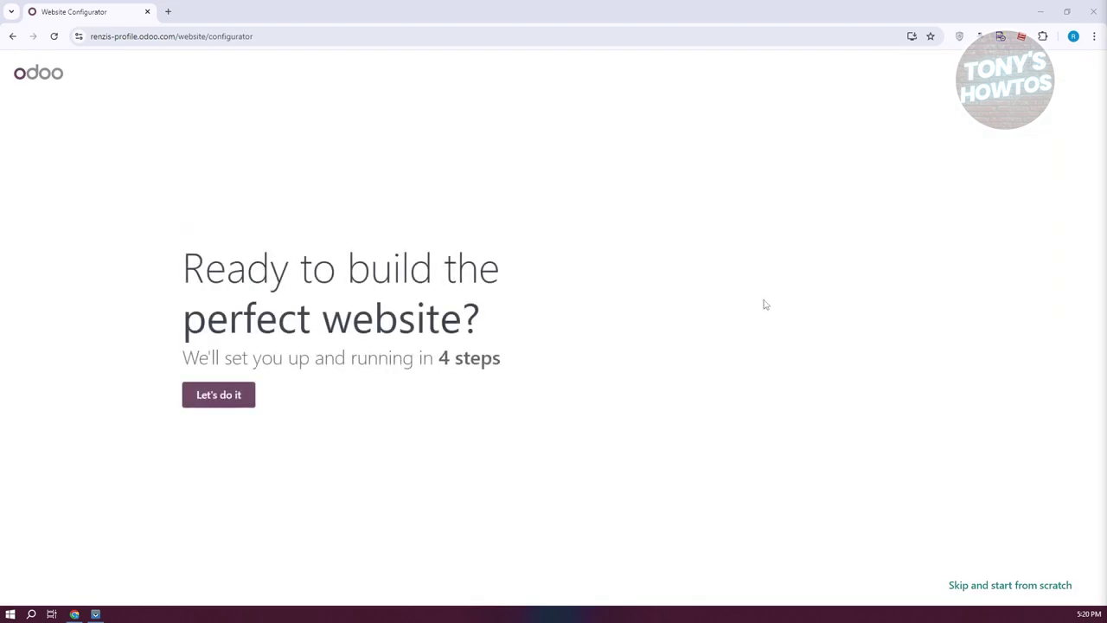
{"action": "left_click", "coordinate": [196, 399]}
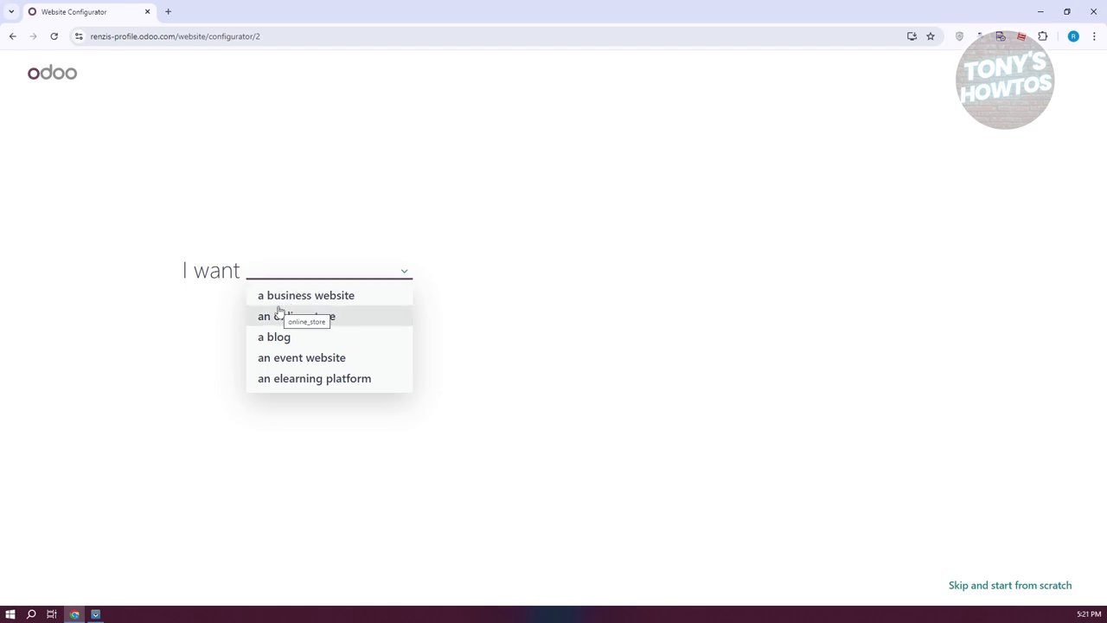
Describe the site as a blog for an 'ecommerce website' business with the objective 'get leads'
{"action": "left_click", "coordinate": [323, 338]}
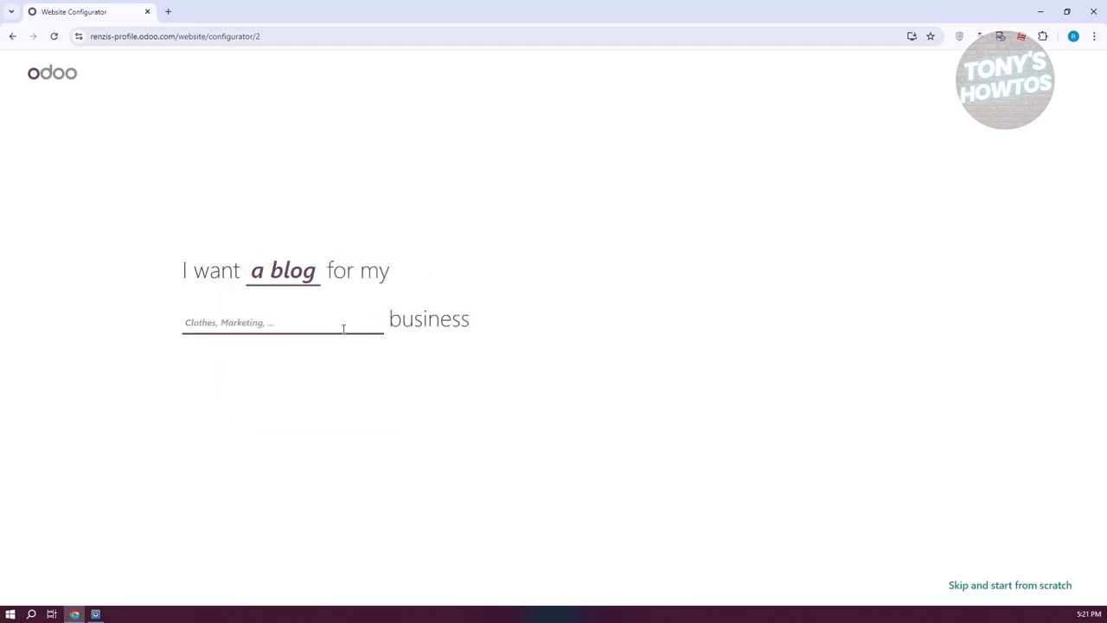
{"action": "type", "text": "ecommerce wqebsite"}
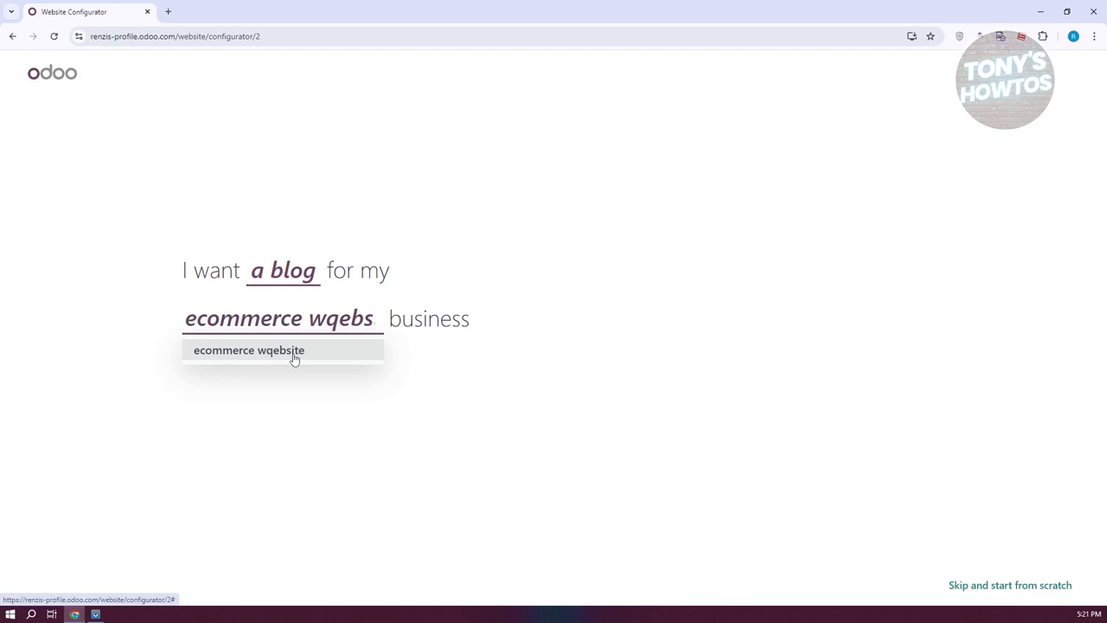
{"action": "left_click", "coordinate": [299, 349]}
{"action": "left_click", "coordinate": [327, 321]}
{"action": "key", "text": "BackSpace"}
{"action": "left_click", "coordinate": [522, 373]}
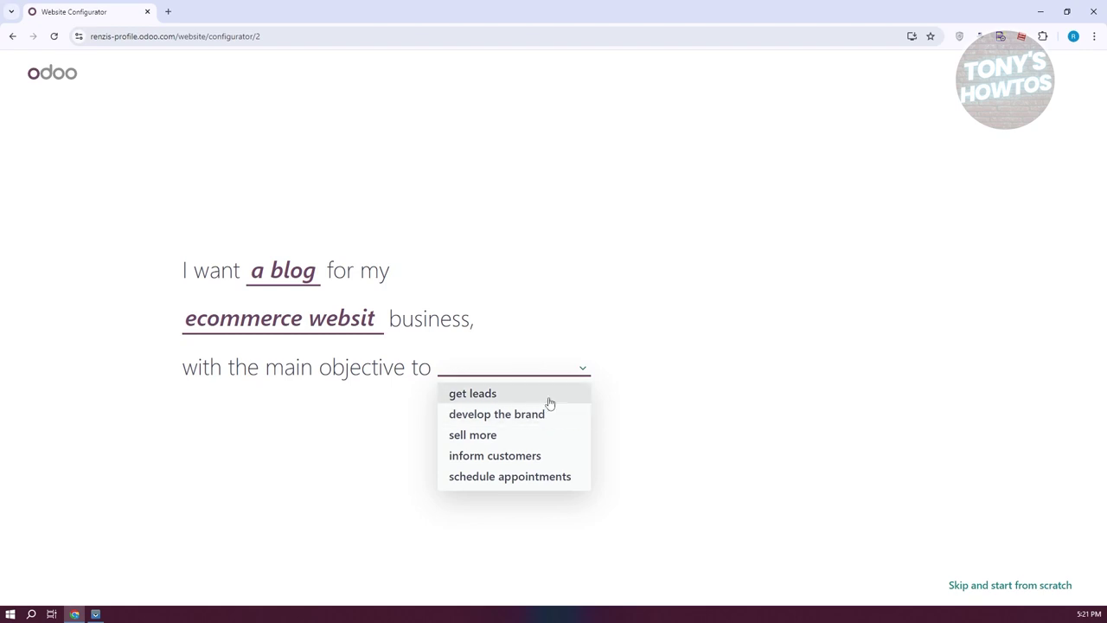
{"action": "left_click", "coordinate": [548, 401]}
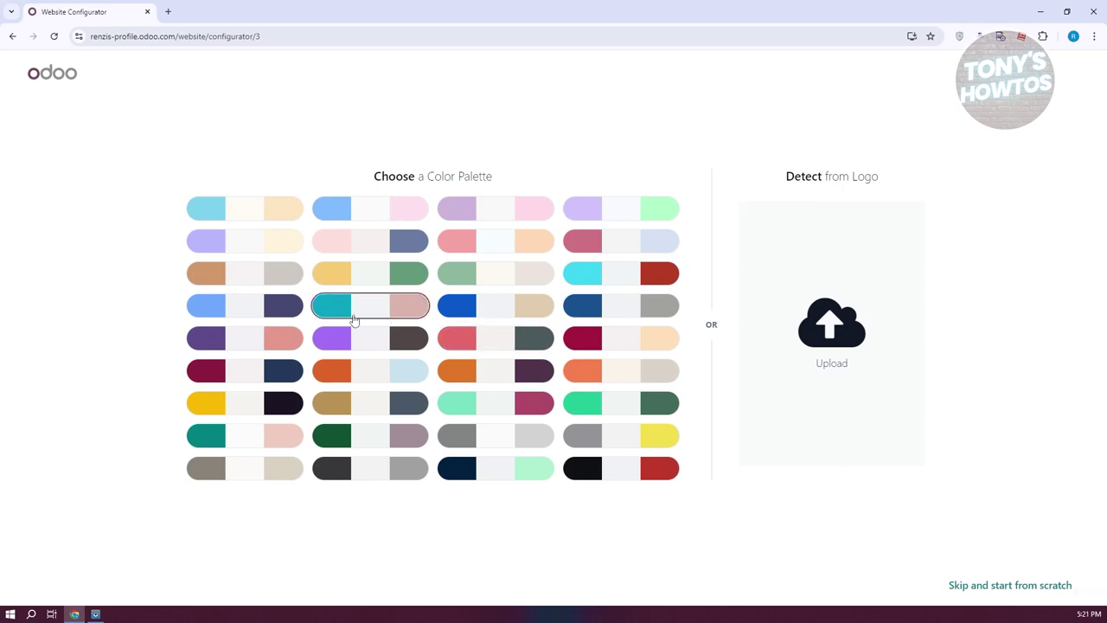
Pick a colour palette and keep only News, leaving About Us, Services and Pricing unchecked
{"action": "left_click", "coordinate": [638, 312]}
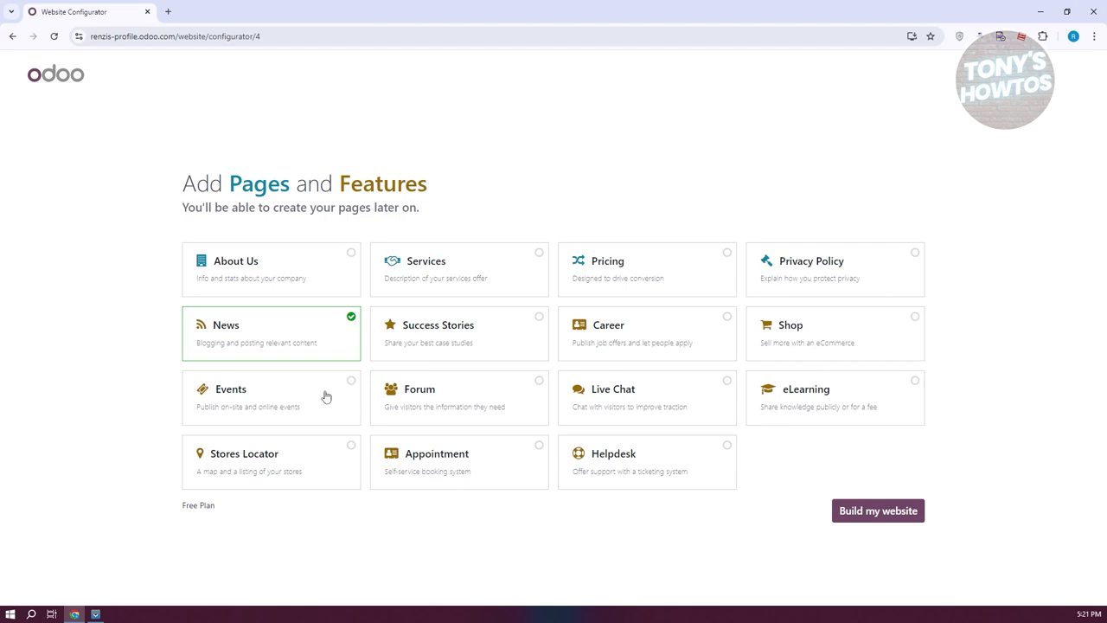
{"action": "left_click", "coordinate": [352, 260]}
{"action": "left_click", "coordinate": [539, 254]}
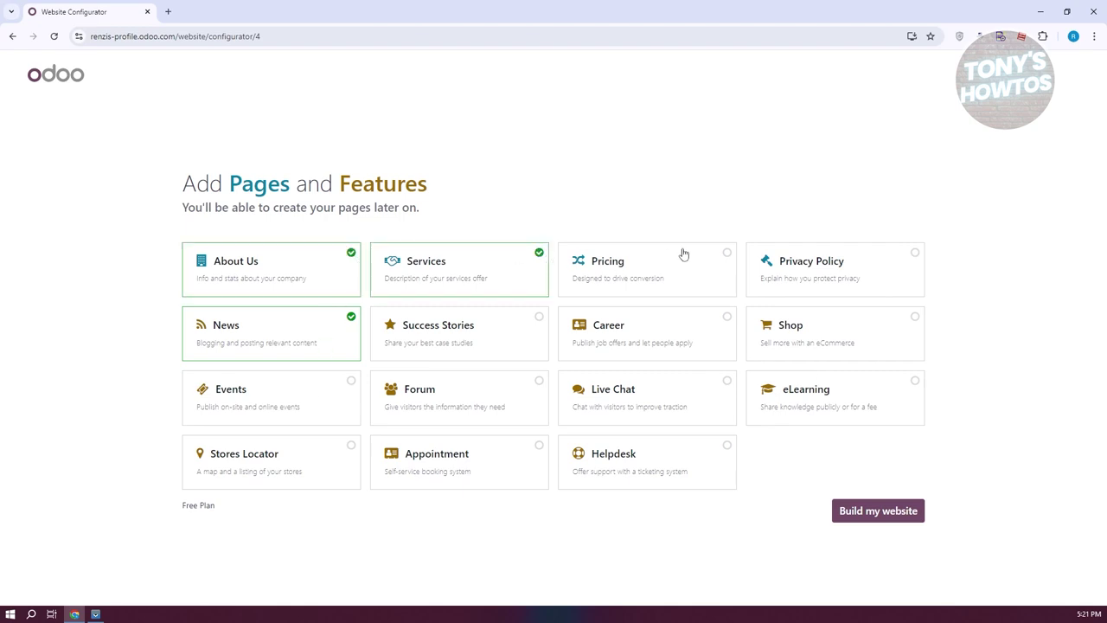
{"action": "left_click", "coordinate": [727, 252]}
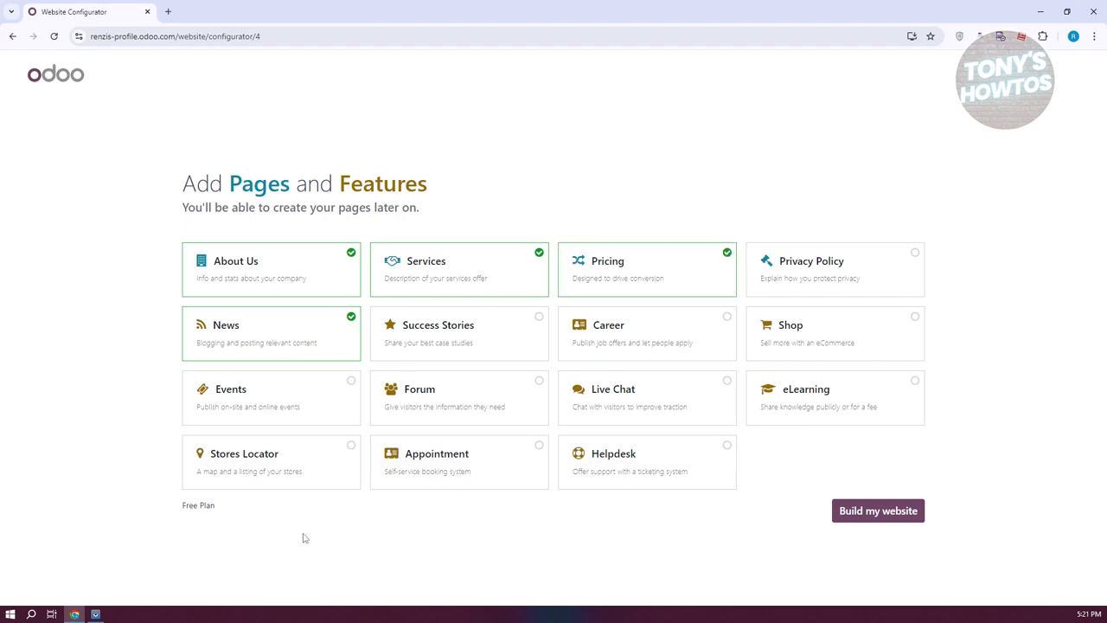
{"action": "left_click", "coordinate": [353, 252]}
{"action": "left_click", "coordinate": [495, 258]}
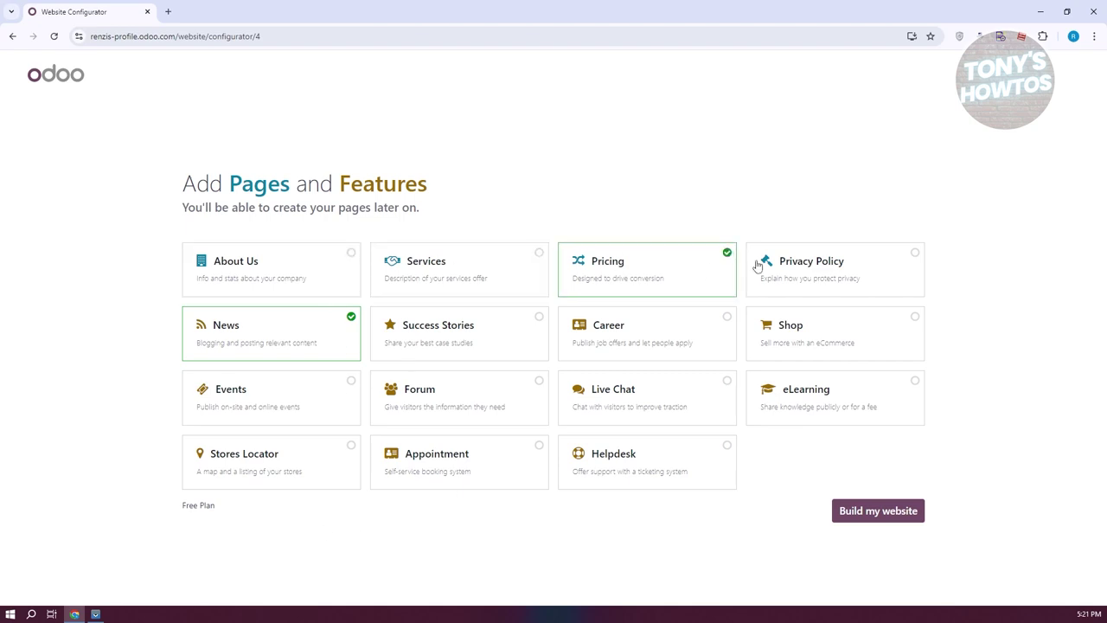
{"action": "left_click", "coordinate": [731, 256]}
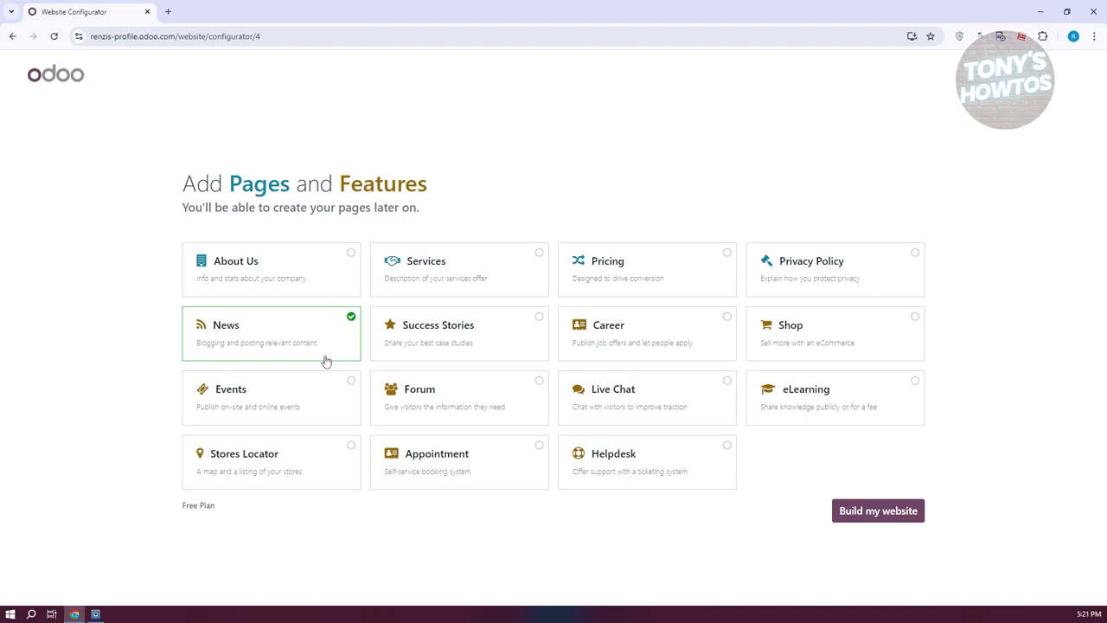
{"action": "left_click", "coordinate": [888, 525]}
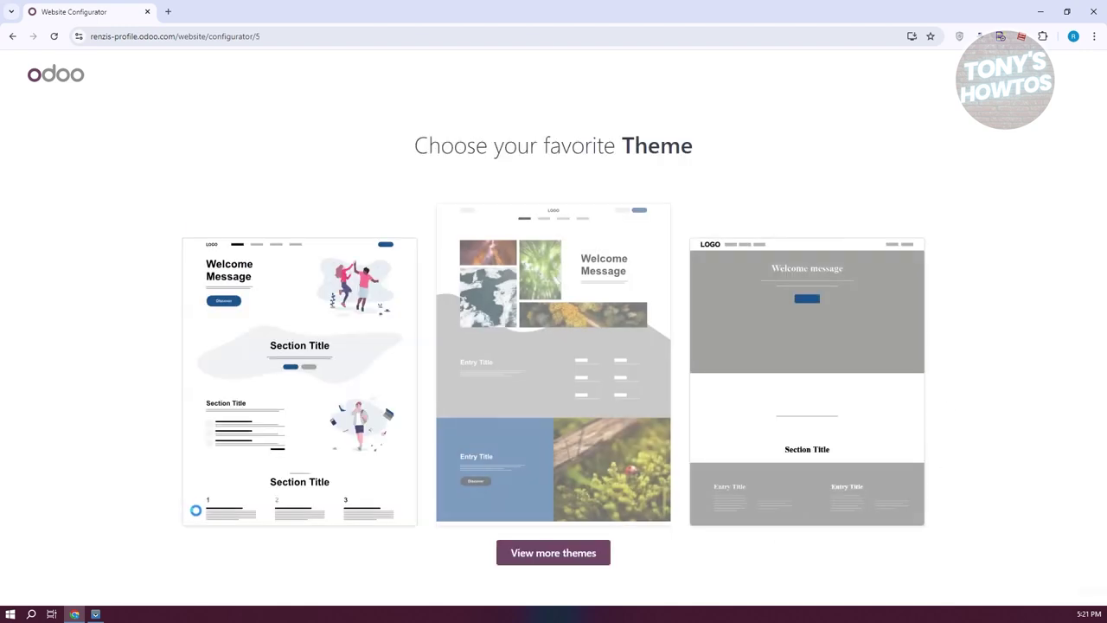
Load more themes and choose the castle-header theme in the middle of the second row
{"action": "left_click", "coordinate": [422, 407]}
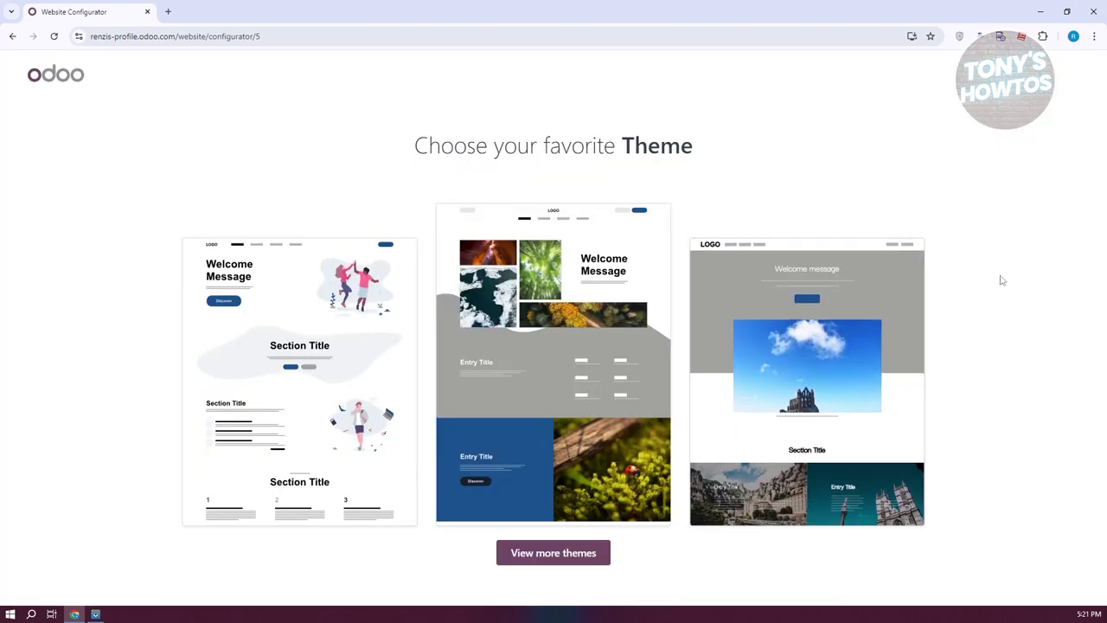
{"action": "left_click", "coordinate": [572, 558]}
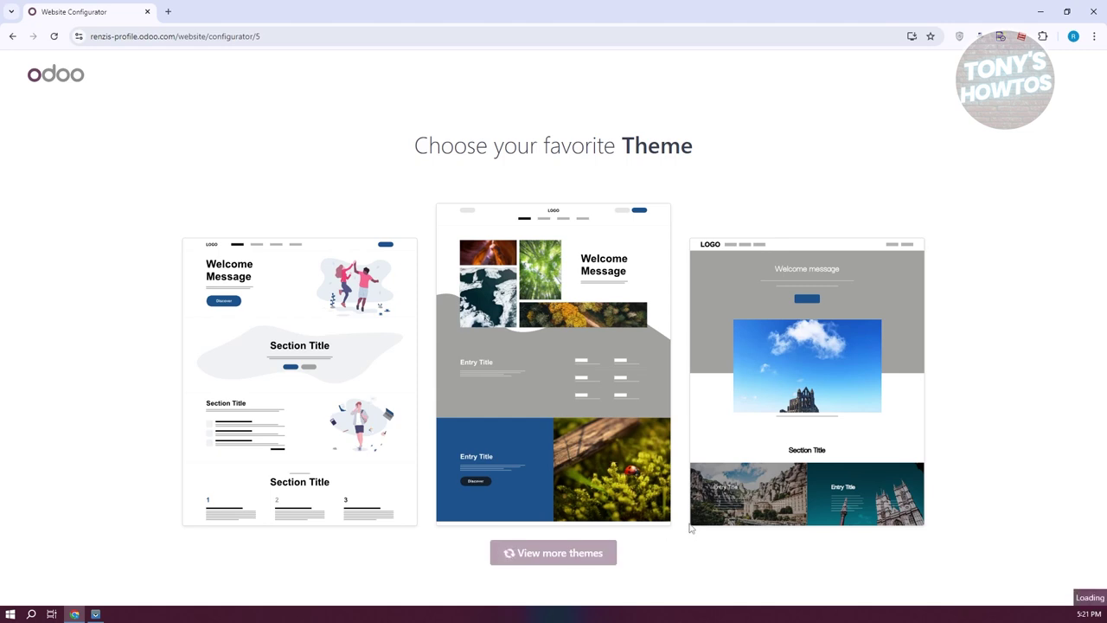
{"action": "left_click", "coordinate": [554, 549]}
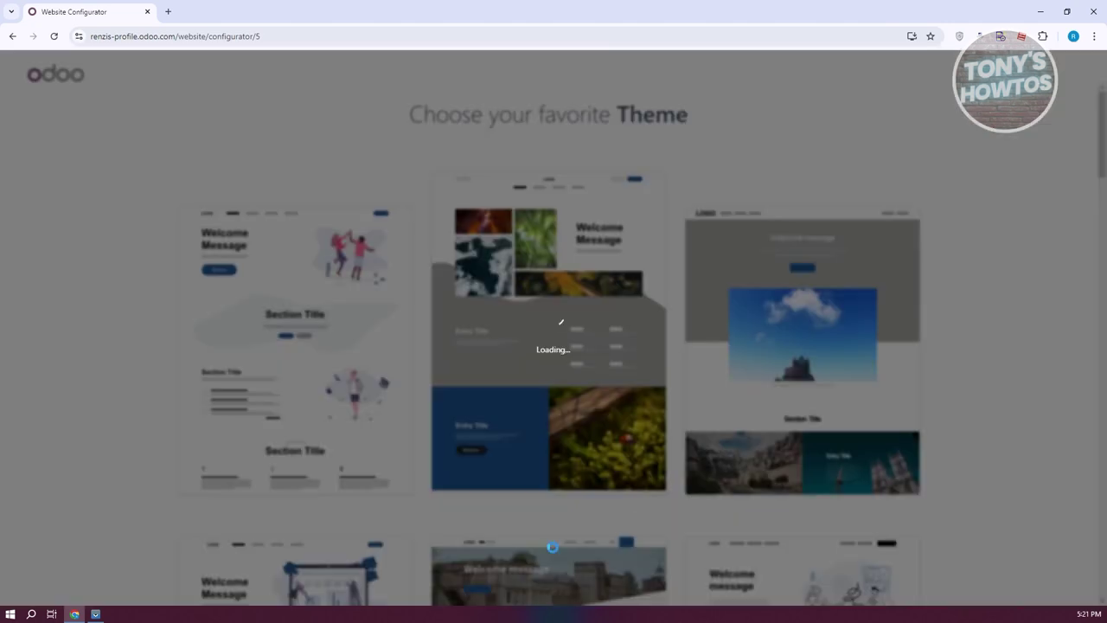
{"action": "scroll", "coordinate": [707, 524], "scroll_direction": "down", "scroll_amount": 4}
{"action": "scroll", "coordinate": [815, 429], "scroll_direction": "down", "scroll_amount": 1}
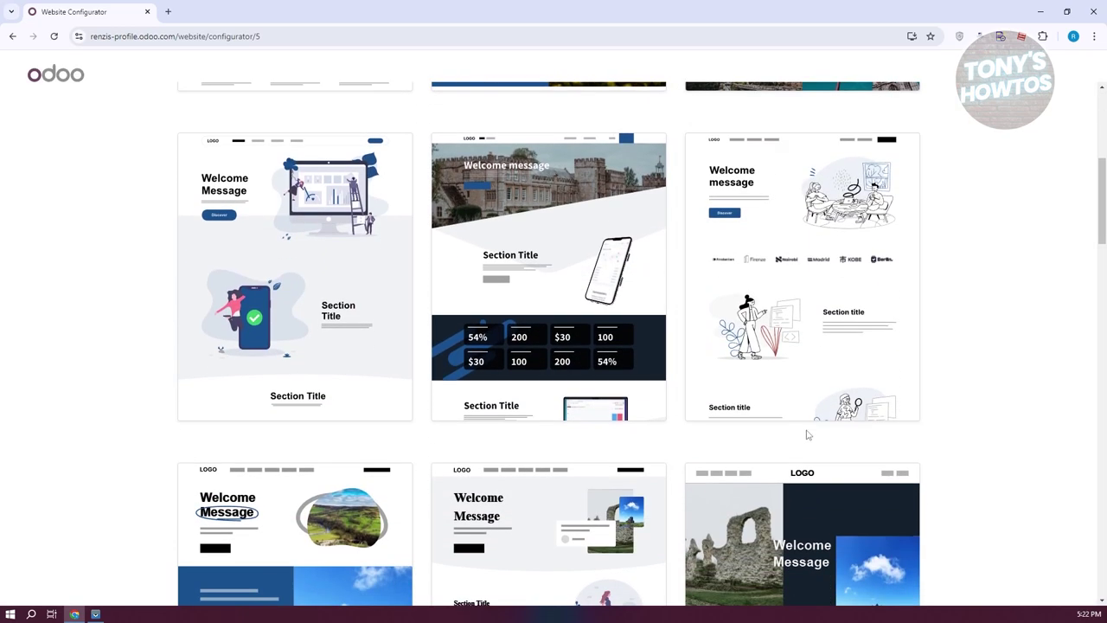
{"action": "scroll", "coordinate": [485, 302], "scroll_direction": "up", "scroll_amount": 2}
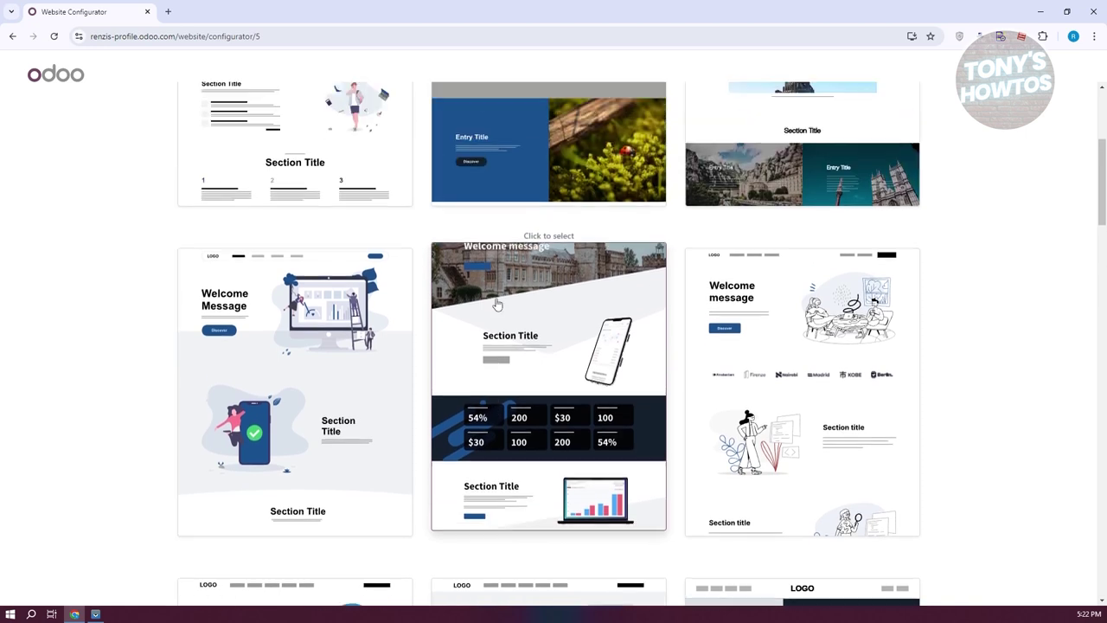
{"action": "left_click", "coordinate": [497, 302]}
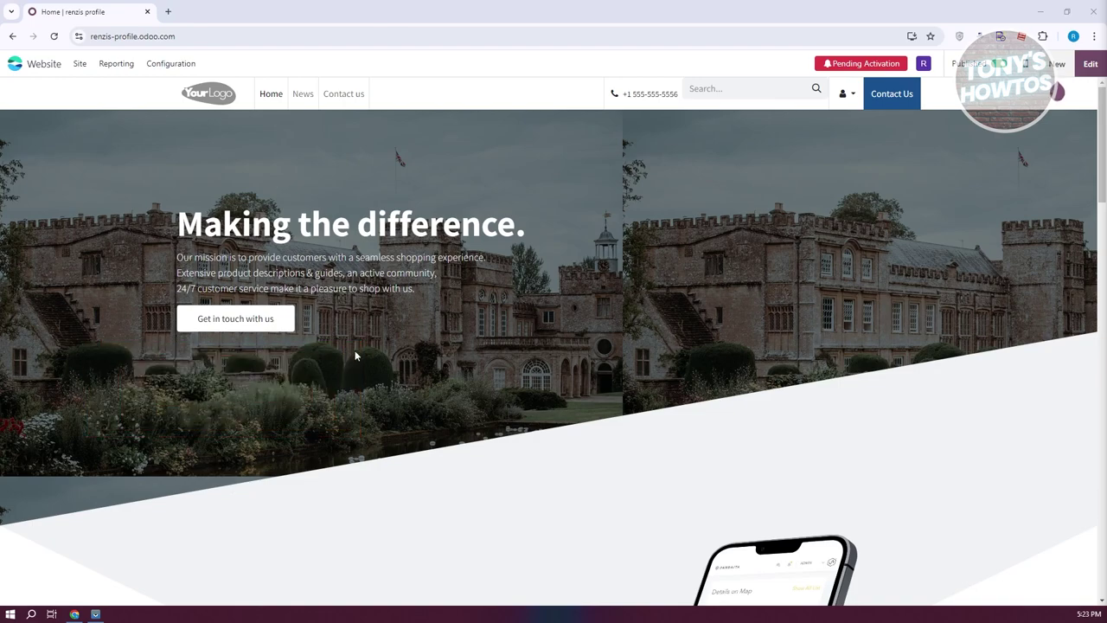
{"action": "scroll", "coordinate": [710, 272], "scroll_direction": "down", "scroll_amount": 7}
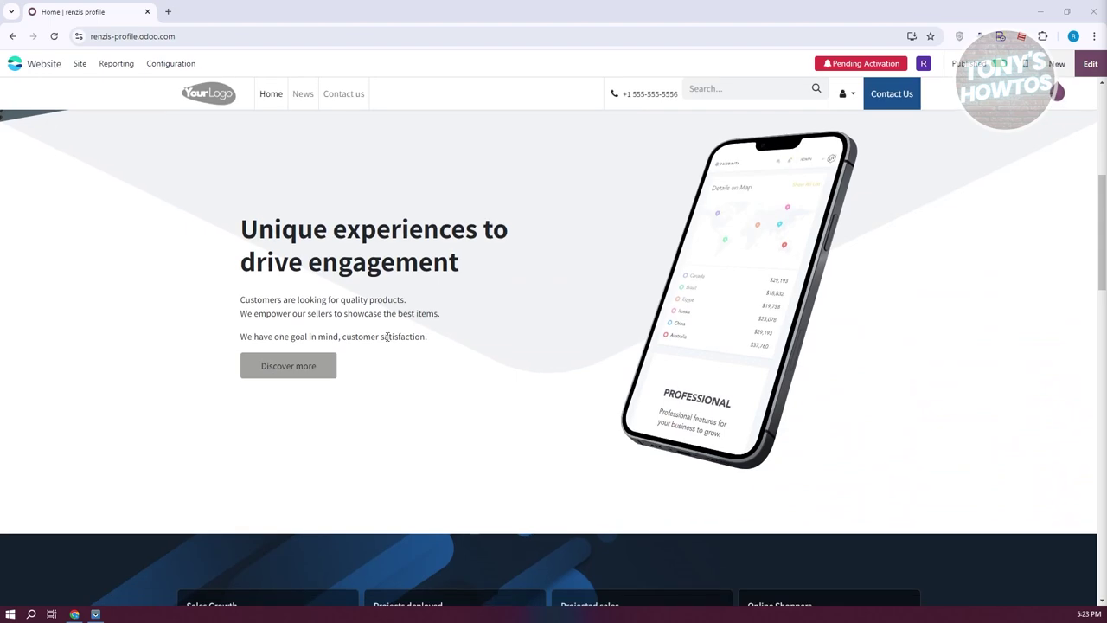
{"action": "scroll", "coordinate": [411, 398], "scroll_direction": "down", "scroll_amount": 2}
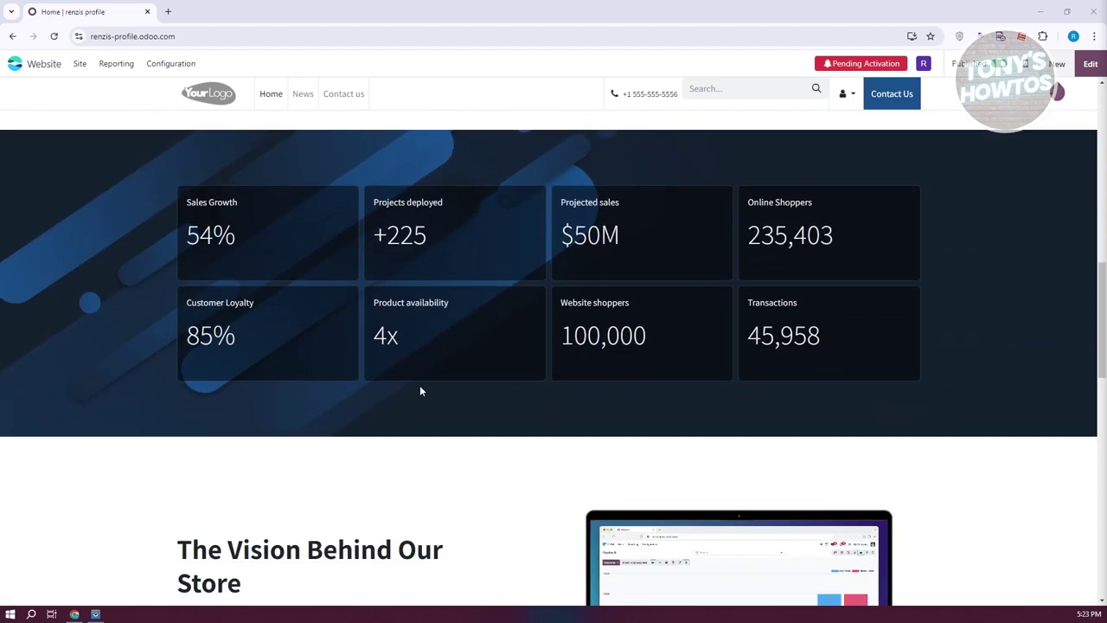
{"action": "scroll", "coordinate": [421, 383], "scroll_direction": "up", "scroll_amount": 4}
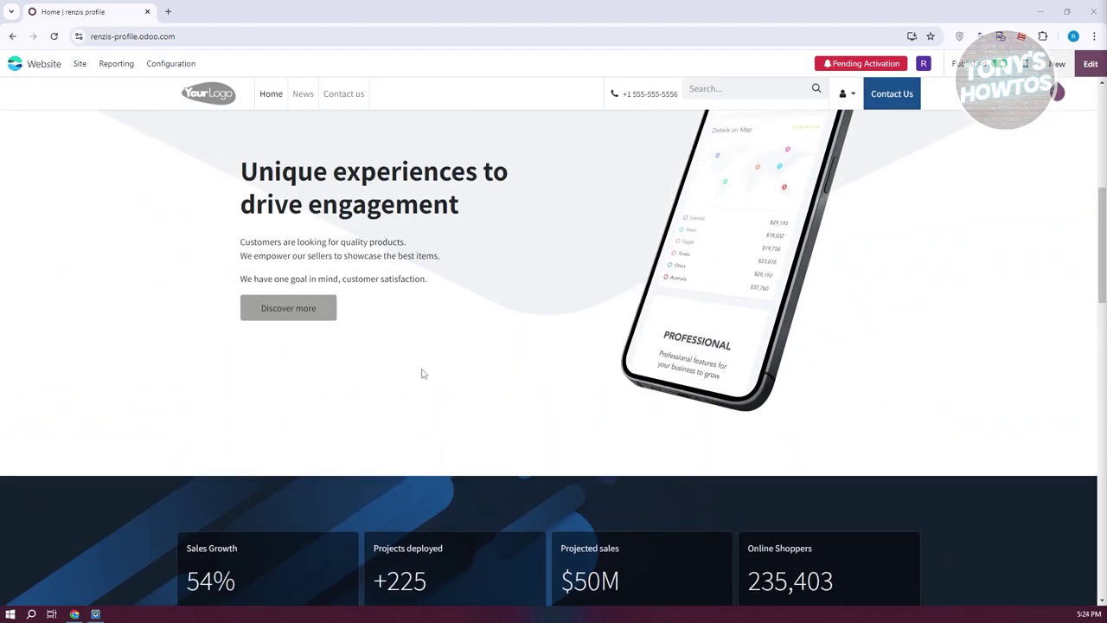
{"action": "scroll", "coordinate": [422, 371], "scroll_direction": "down", "scroll_amount": 6}
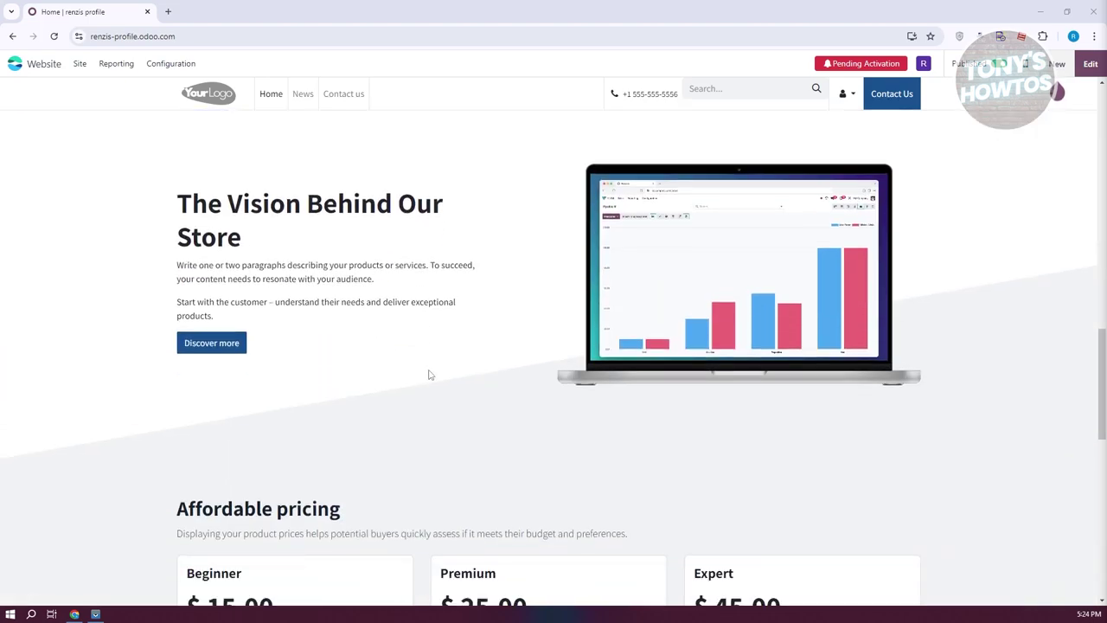
{"action": "scroll", "coordinate": [632, 302], "scroll_direction": "up", "scroll_amount": 8}
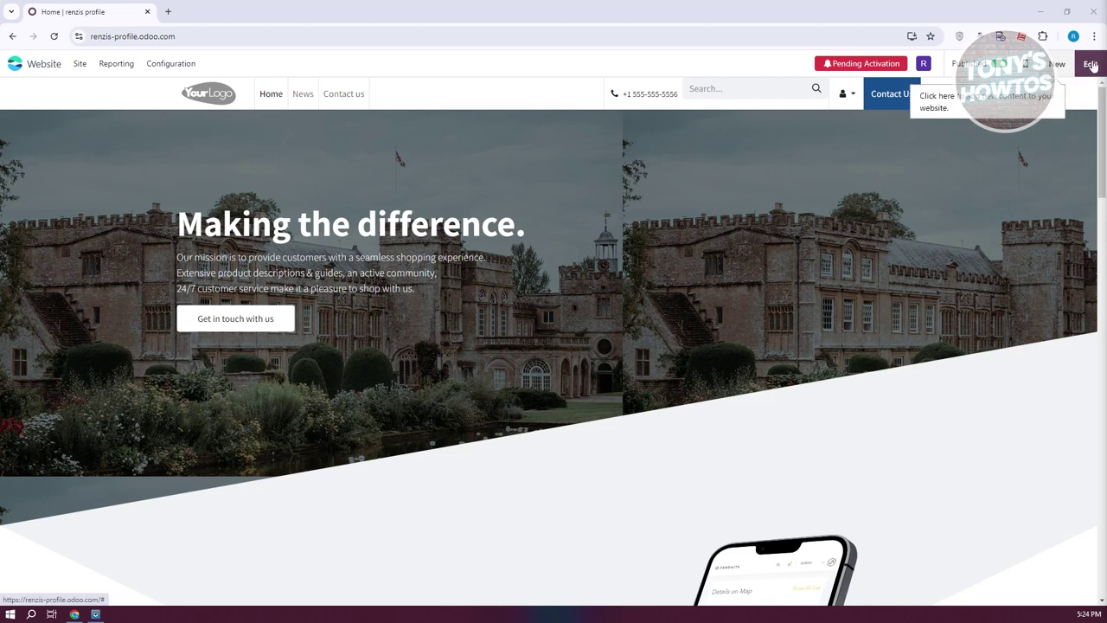
{"action": "left_click", "coordinate": [1057, 69]}
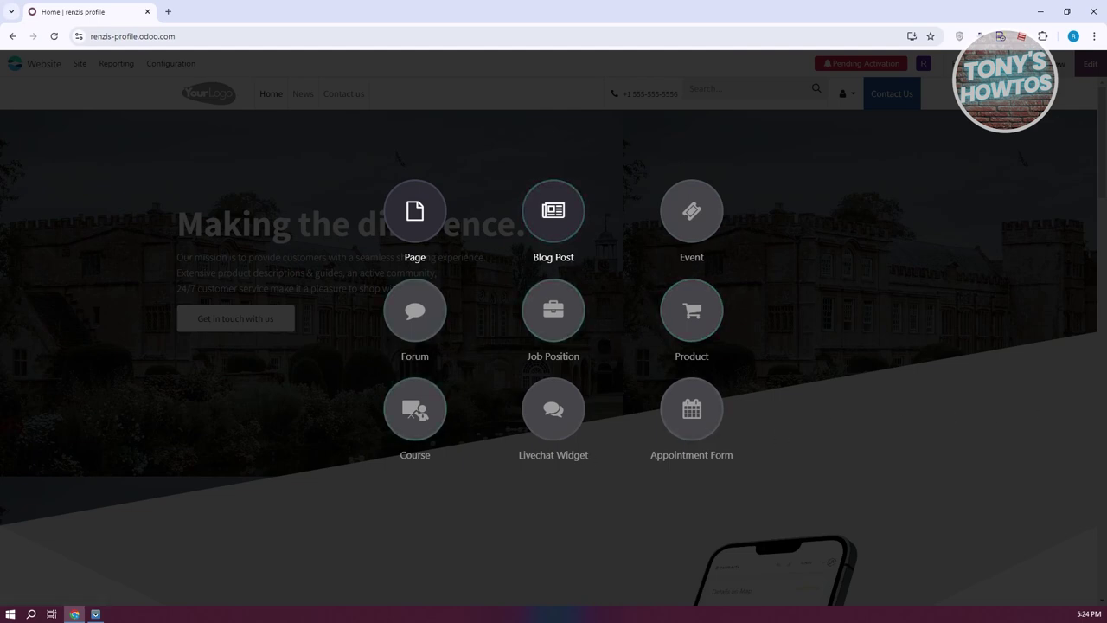
{"action": "left_click", "coordinate": [999, 240]}
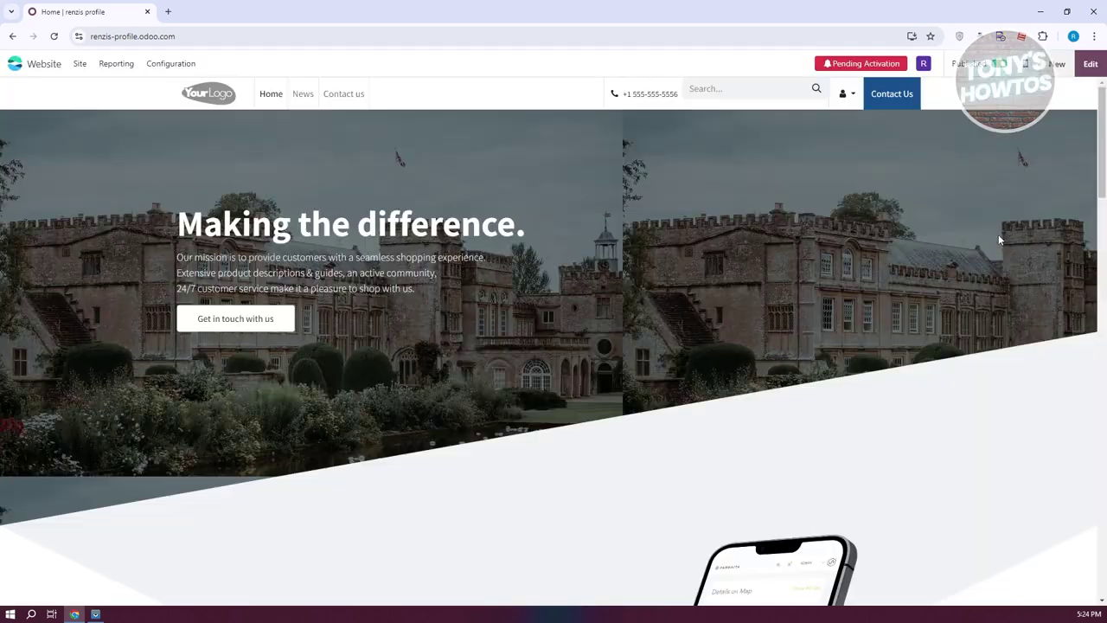
{"action": "left_click", "coordinate": [1092, 67]}
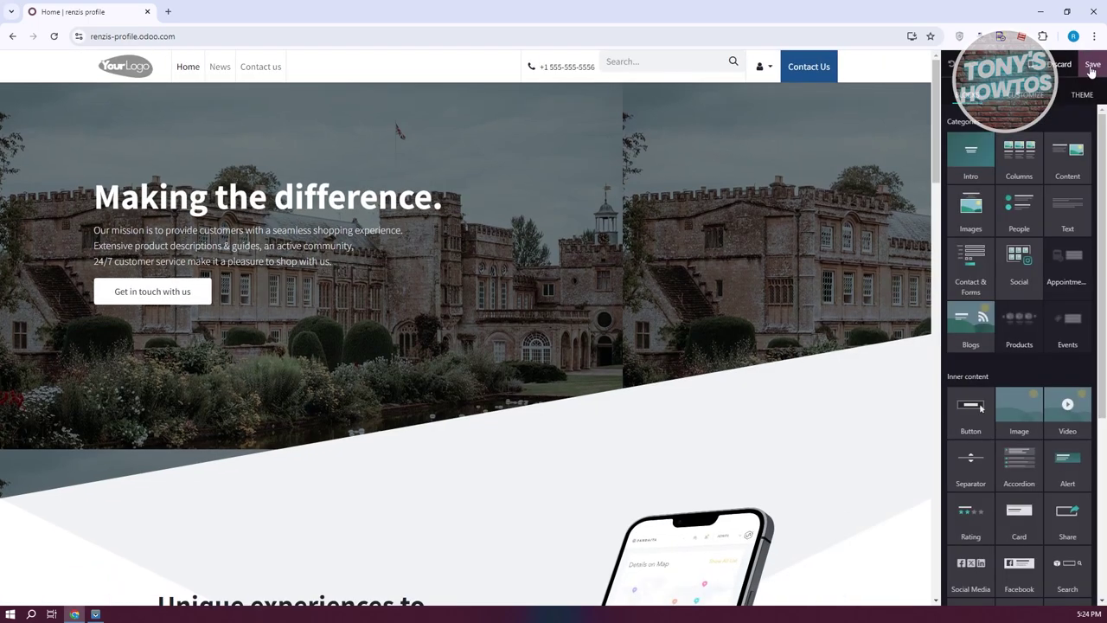
{"action": "scroll", "coordinate": [375, 369], "scroll_direction": "down", "scroll_amount": 4}
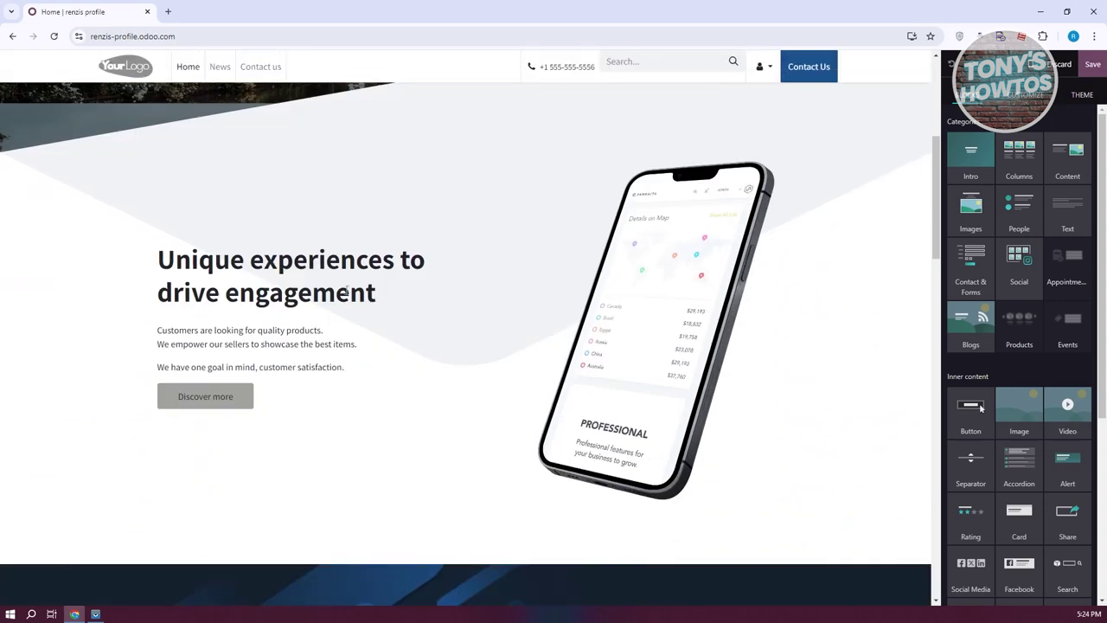
{"action": "left_click", "coordinate": [306, 259]}
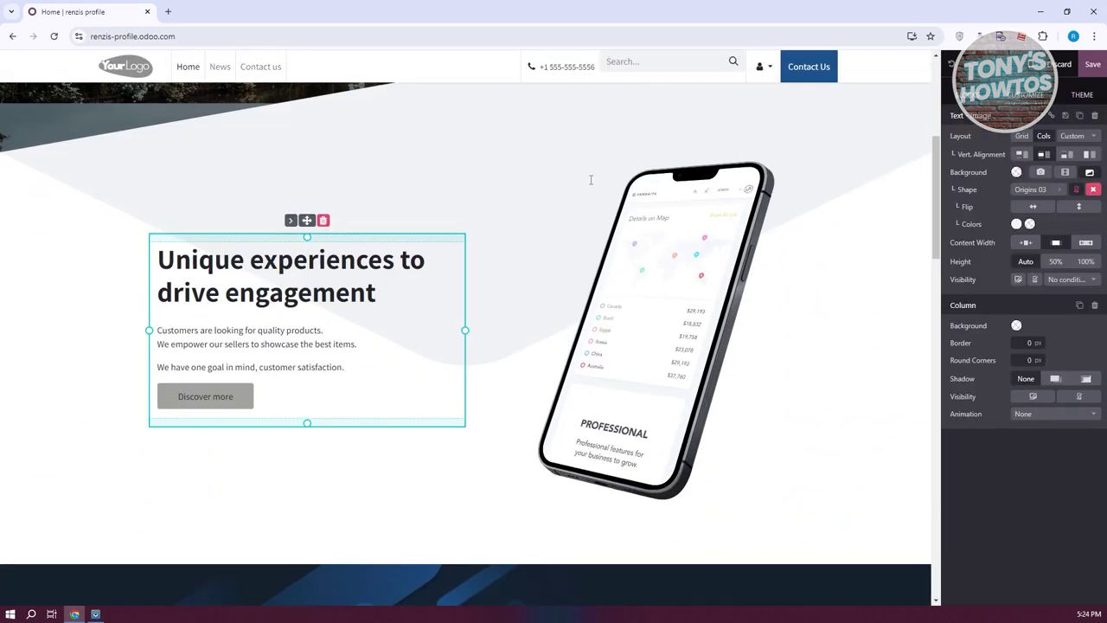
{"action": "left_click", "coordinate": [591, 179]}
{"action": "scroll", "coordinate": [408, 256], "scroll_direction": "up", "scroll_amount": 4}
{"action": "scroll", "coordinate": [482, 272], "scroll_direction": "down", "scroll_amount": 4}
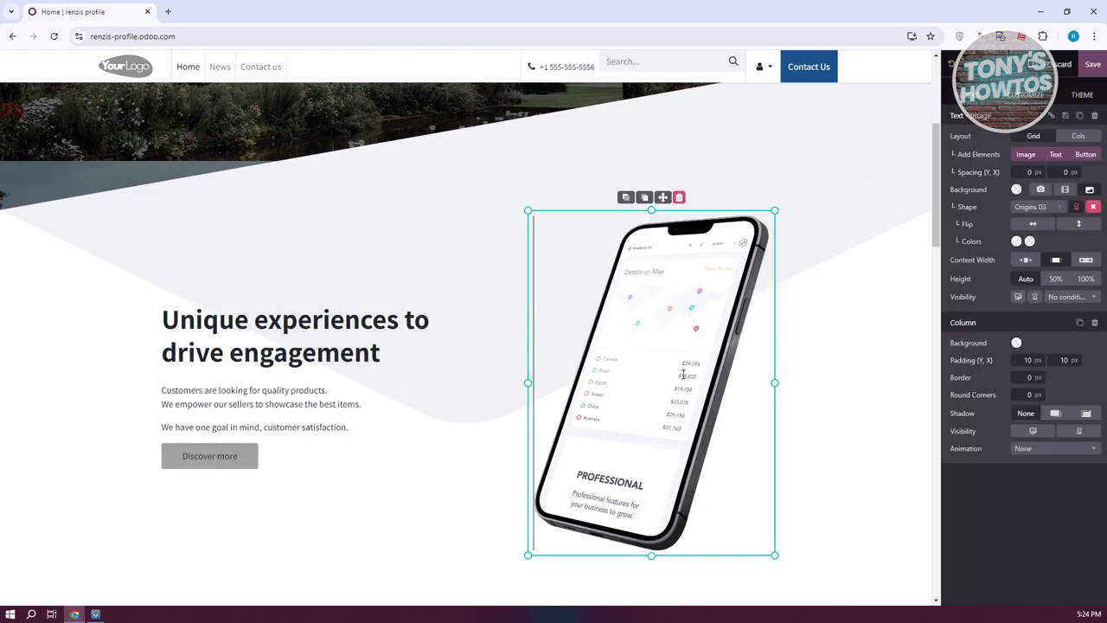
{"action": "mouse_move", "coordinate": [672, 380]}
{"action": "left_mouse_down"}
{"action": "mouse_move", "coordinate": [616, 372]}
{"action": "mouse_move", "coordinate": [676, 374]}
{"action": "left_mouse_up"}
{"action": "mouse_move", "coordinate": [684, 420]}
{"action": "left_mouse_down"}
{"action": "mouse_move", "coordinate": [622, 410]}
{"action": "mouse_move", "coordinate": [679, 406]}
{"action": "left_mouse_up"}
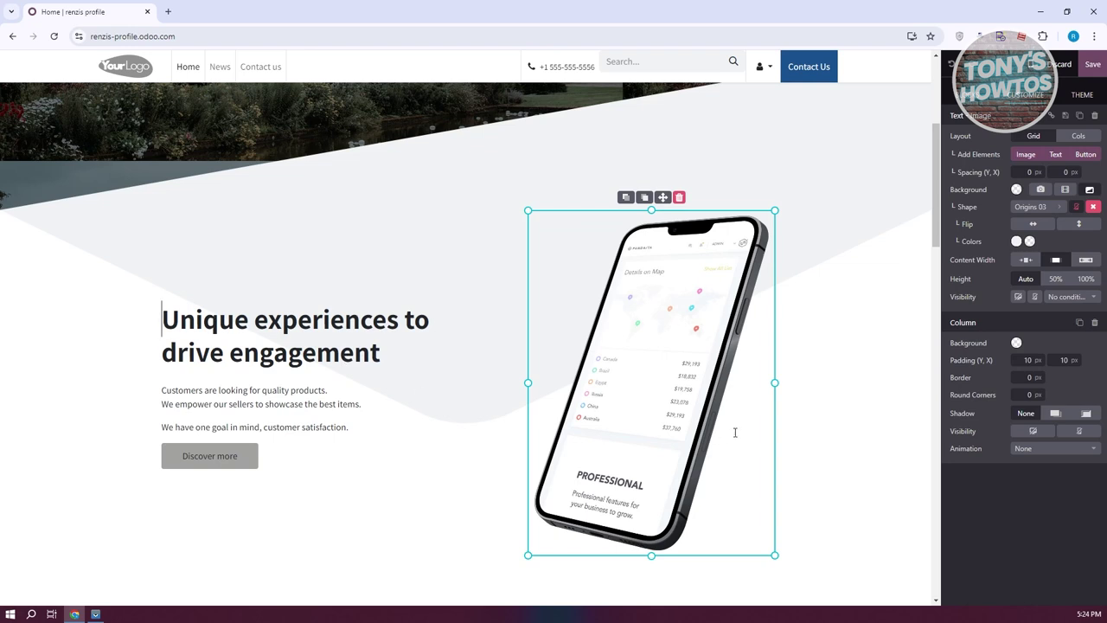
{"action": "left_click", "coordinate": [380, 352]}
Replace the 'Unique experiences to drive engagement' heading with HELLO and select the Discover more button
{"action": "left_click_drag", "start_coordinate": [381, 353], "coordinate": [141, 328]}
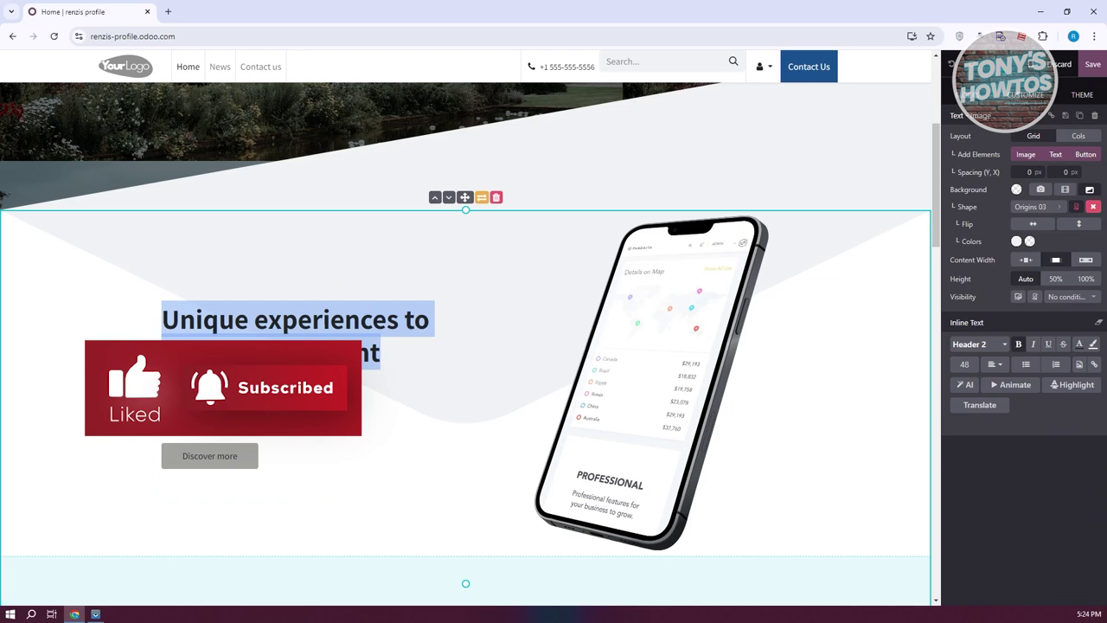
{"action": "type", "text": "hello"}
{"action": "key", "text": "BackSpace"}
{"action": "key", "text": "BackSpace"}
{"action": "key", "text": "BackSpace"}
{"action": "key", "text": "BackSpace"}
{"action": "key", "text": "BackSpace"}
{"action": "type", "text": "HELLO"}
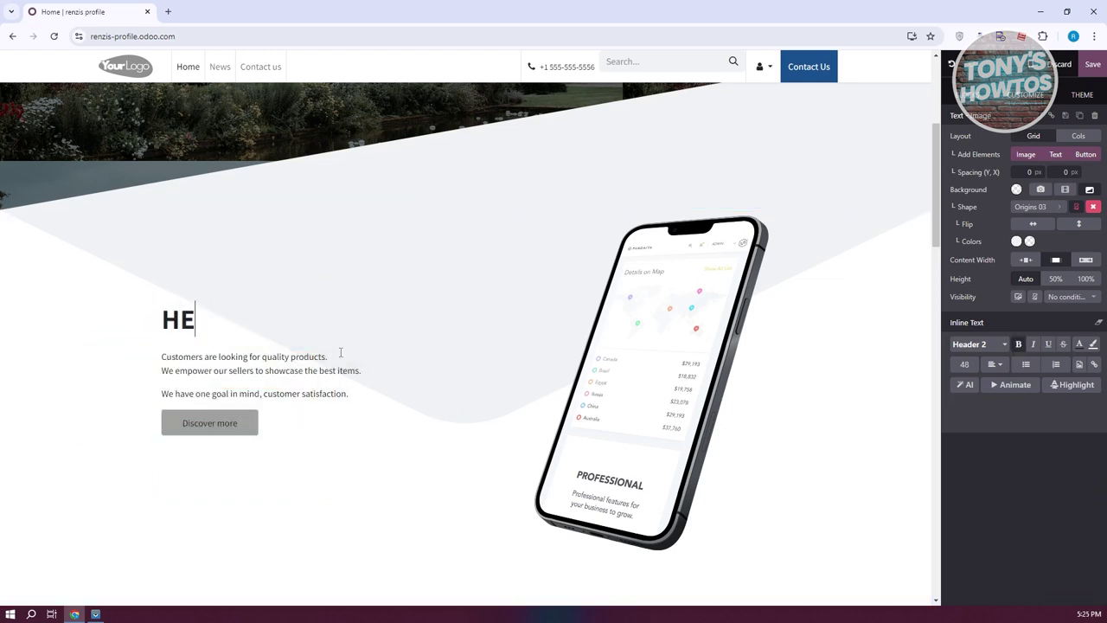
{"action": "left_click", "coordinate": [221, 423]}
{"action": "left_click", "coordinate": [238, 423]}
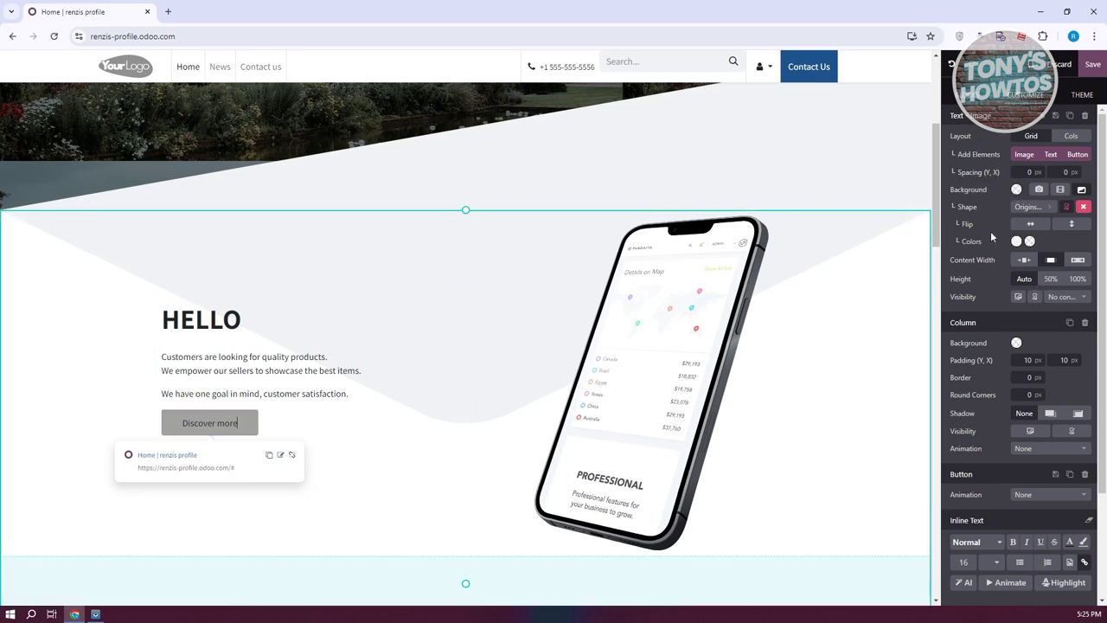
{"action": "scroll", "coordinate": [994, 346], "scroll_direction": "down", "scroll_amount": 3}
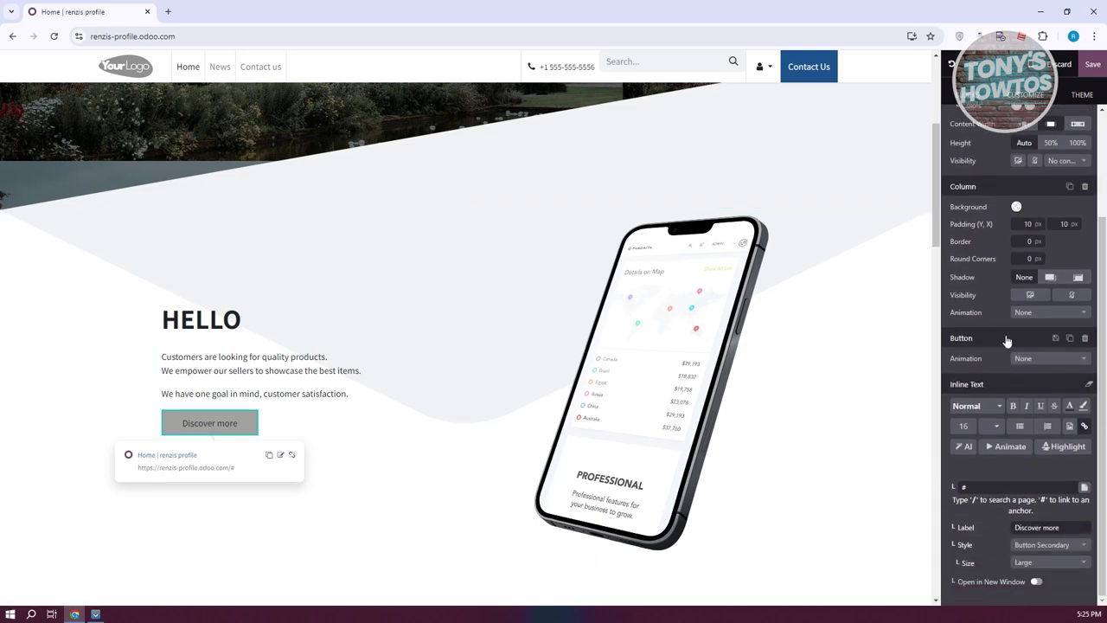
{"action": "scroll", "coordinate": [1026, 391], "scroll_direction": "up", "scroll_amount": 3}
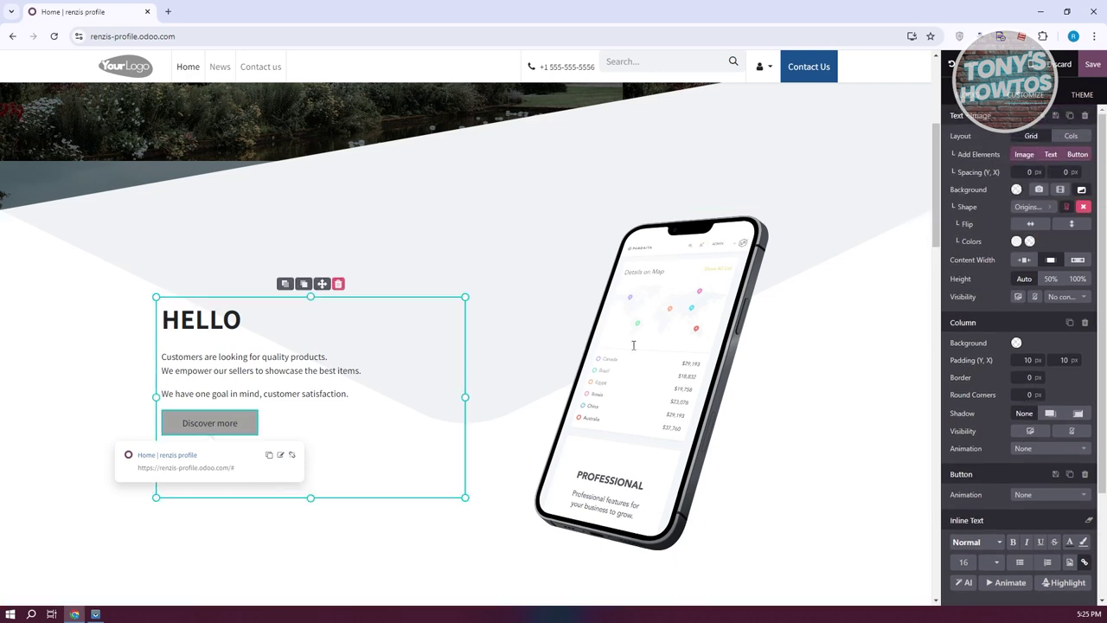
{"action": "left_click", "coordinate": [678, 362]}
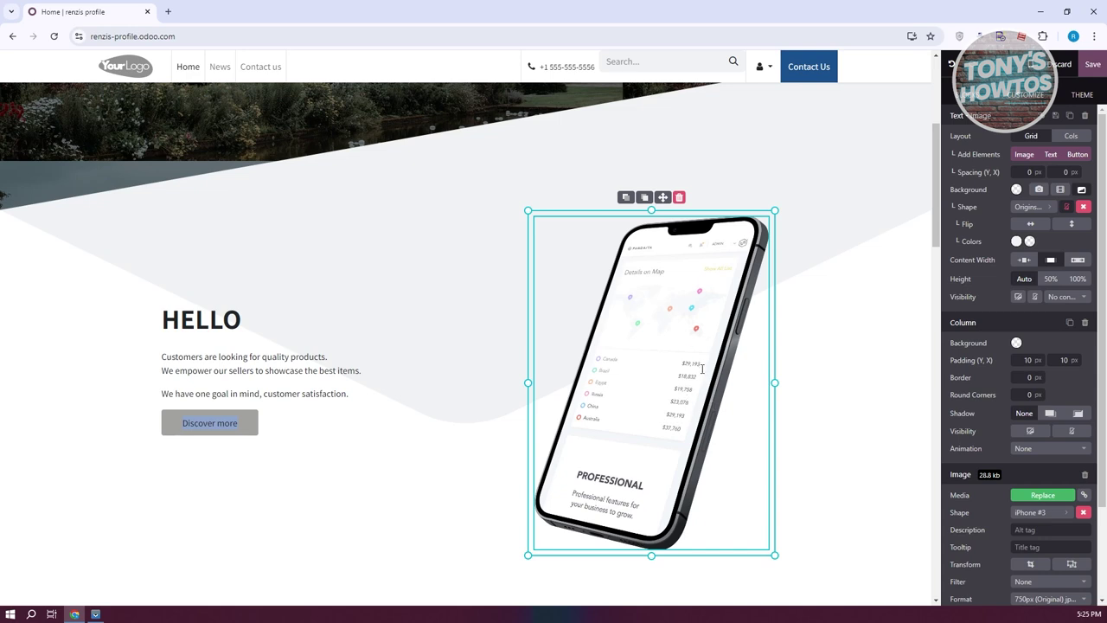
{"action": "scroll", "coordinate": [958, 431], "scroll_direction": "down", "scroll_amount": 2}
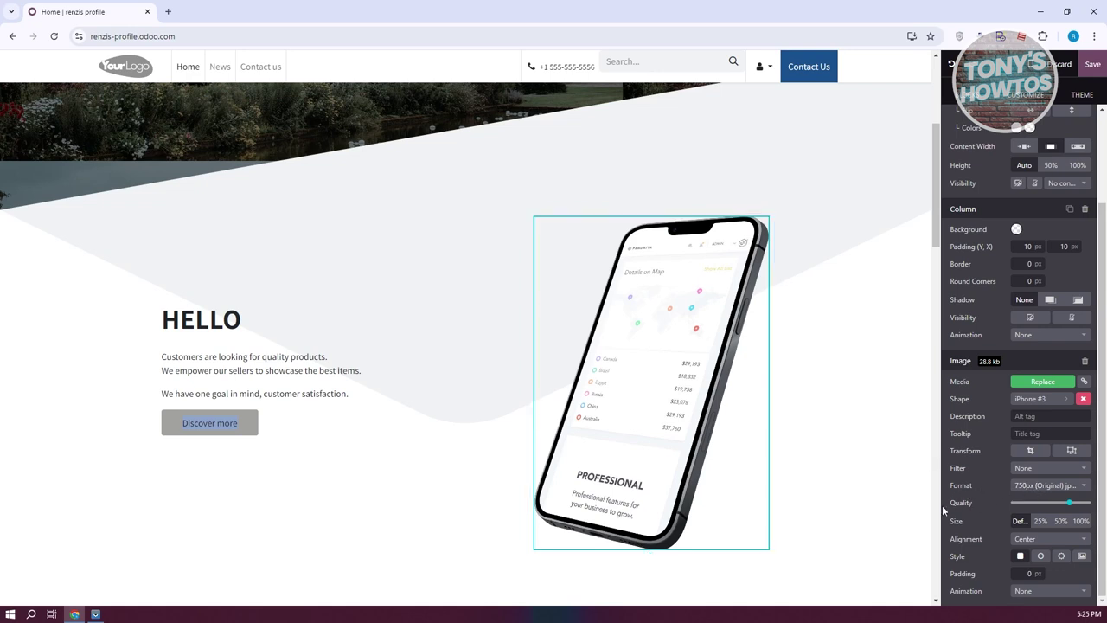
{"action": "scroll", "coordinate": [967, 529], "scroll_direction": "up", "scroll_amount": 2}
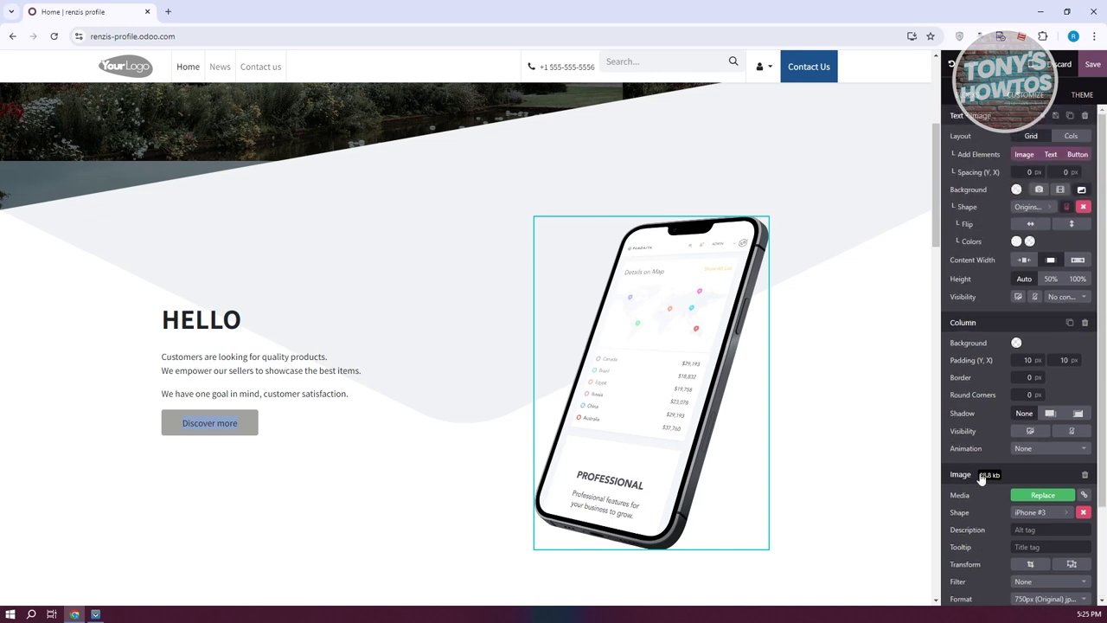
Drag the Social Media snippet from the Blocks catalogue to just below Discover more
{"action": "left_click", "coordinate": [905, 391]}
{"action": "left_click", "coordinate": [975, 97]}
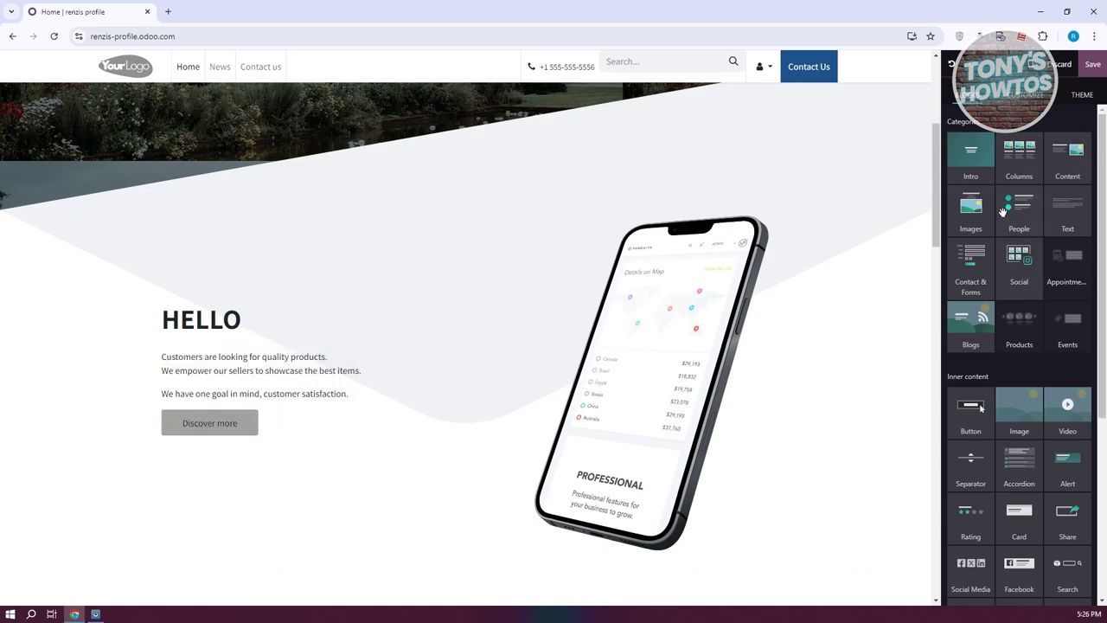
{"action": "scroll", "coordinate": [978, 272], "scroll_direction": "down", "scroll_amount": 1}
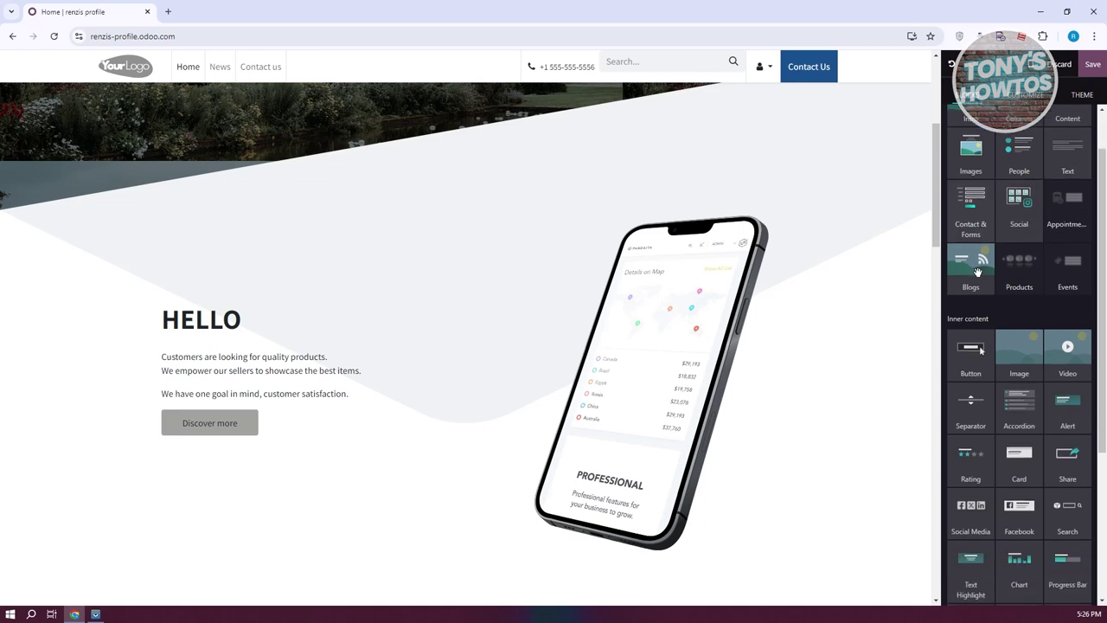
{"action": "scroll", "coordinate": [977, 273], "scroll_direction": "down", "scroll_amount": 1}
{"action": "scroll", "coordinate": [697, 373], "scroll_direction": "down", "scroll_amount": 2}
{"action": "scroll", "coordinate": [697, 373], "scroll_direction": "down", "scroll_amount": 2}
{"action": "scroll", "coordinate": [749, 322], "scroll_direction": "up", "scroll_amount": 2}
{"action": "scroll", "coordinate": [753, 322], "scroll_direction": "up", "scroll_amount": 1}
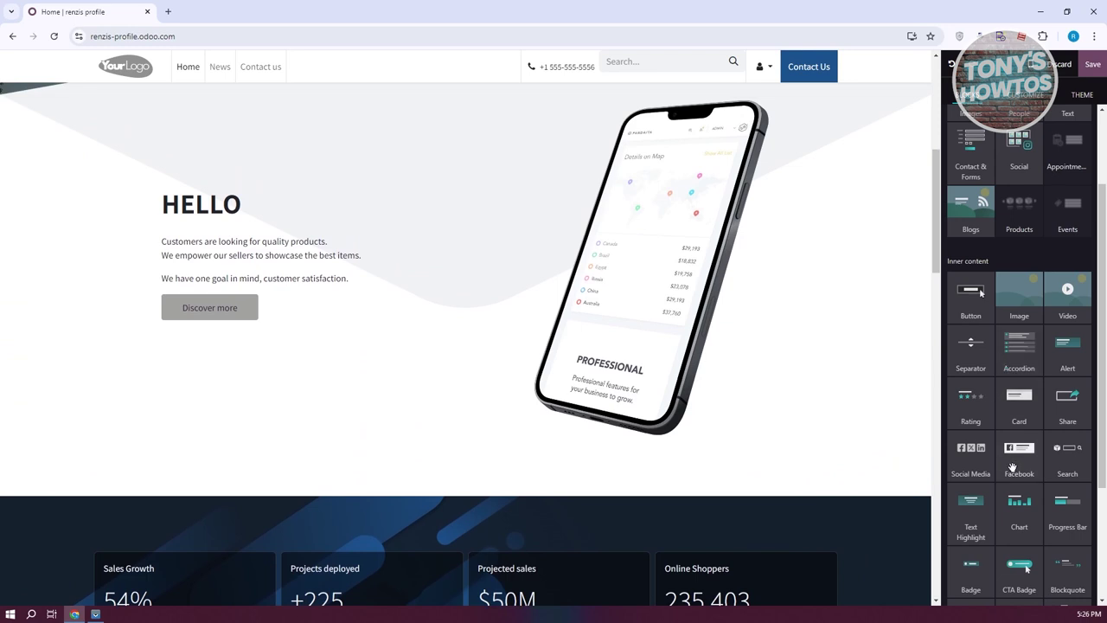
{"action": "scroll", "coordinate": [1004, 467], "scroll_direction": "down", "scroll_amount": 2}
{"action": "left_click_drag", "start_coordinate": [976, 346], "coordinate": [247, 386]}
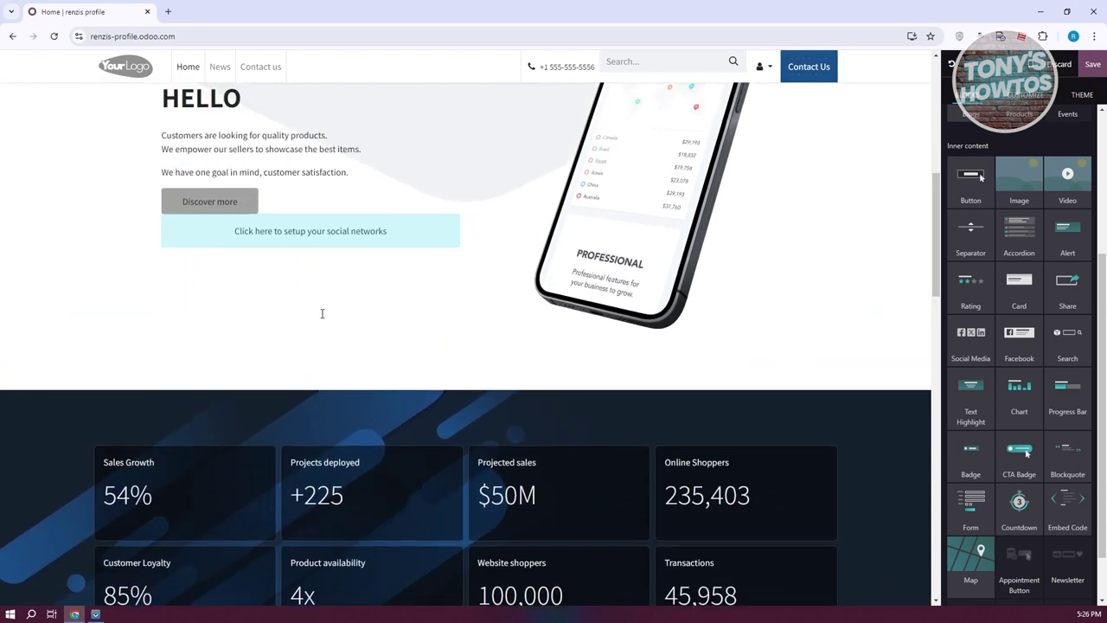
Select the social networks bar and open the Facebook link address for editing
{"action": "left_click", "coordinate": [437, 347]}
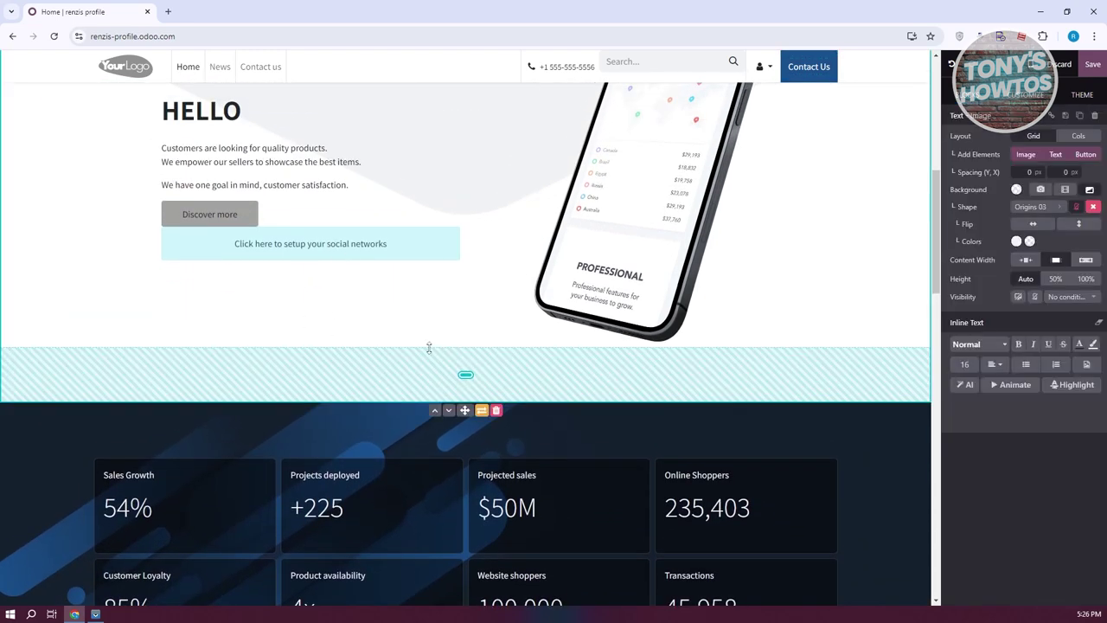
{"action": "scroll", "coordinate": [362, 300], "scroll_direction": "up", "scroll_amount": 1}
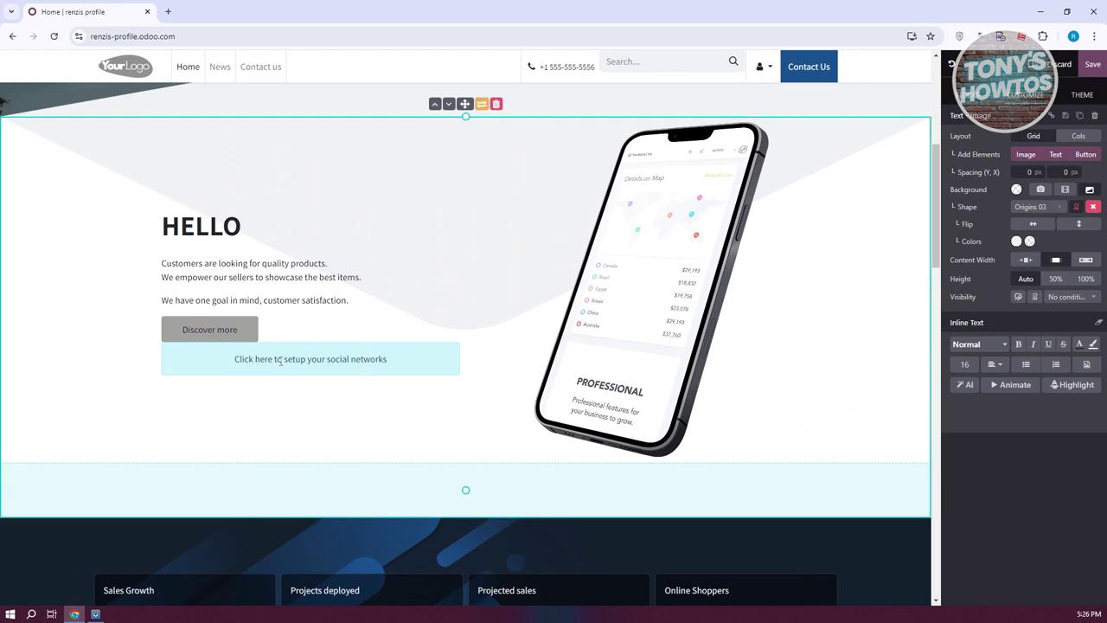
{"action": "left_click", "coordinate": [279, 360]}
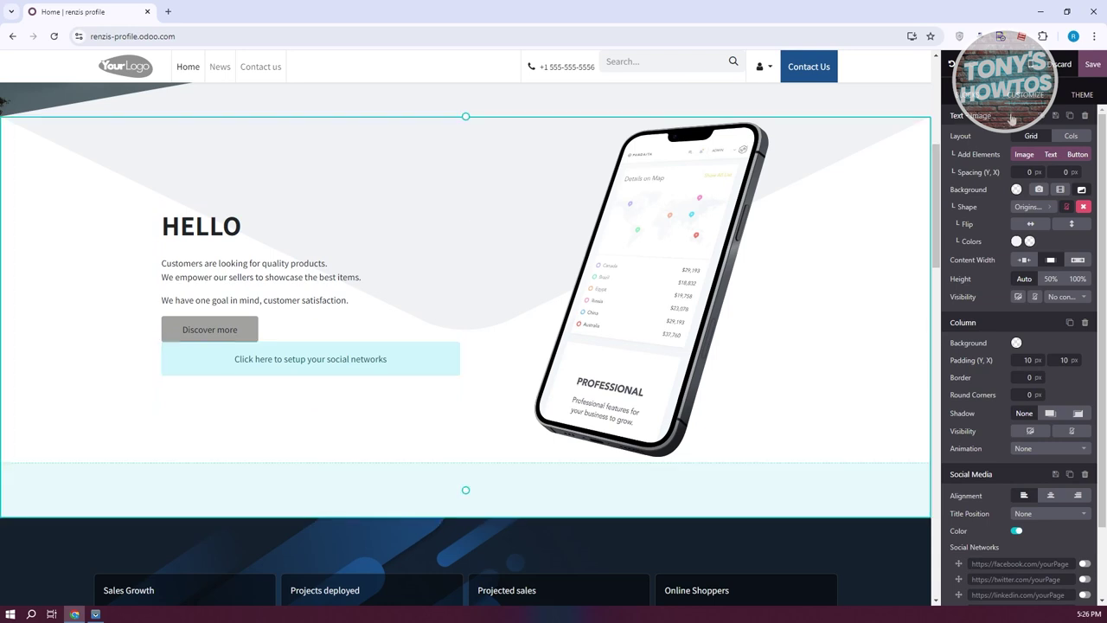
{"action": "scroll", "coordinate": [995, 389], "scroll_direction": "down", "scroll_amount": 1}
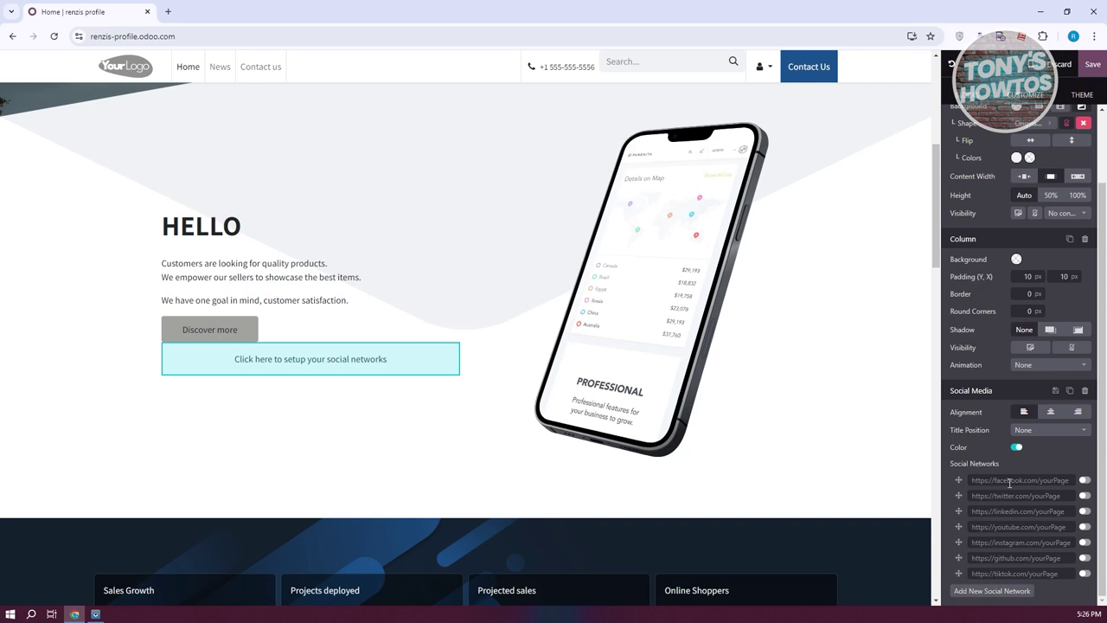
{"action": "left_click", "coordinate": [981, 478]}
Add a new social network entry, then delete the example.com entry
{"action": "left_click", "coordinate": [974, 591]}
{"action": "scroll", "coordinate": [1021, 522], "scroll_direction": "down", "scroll_amount": 3}
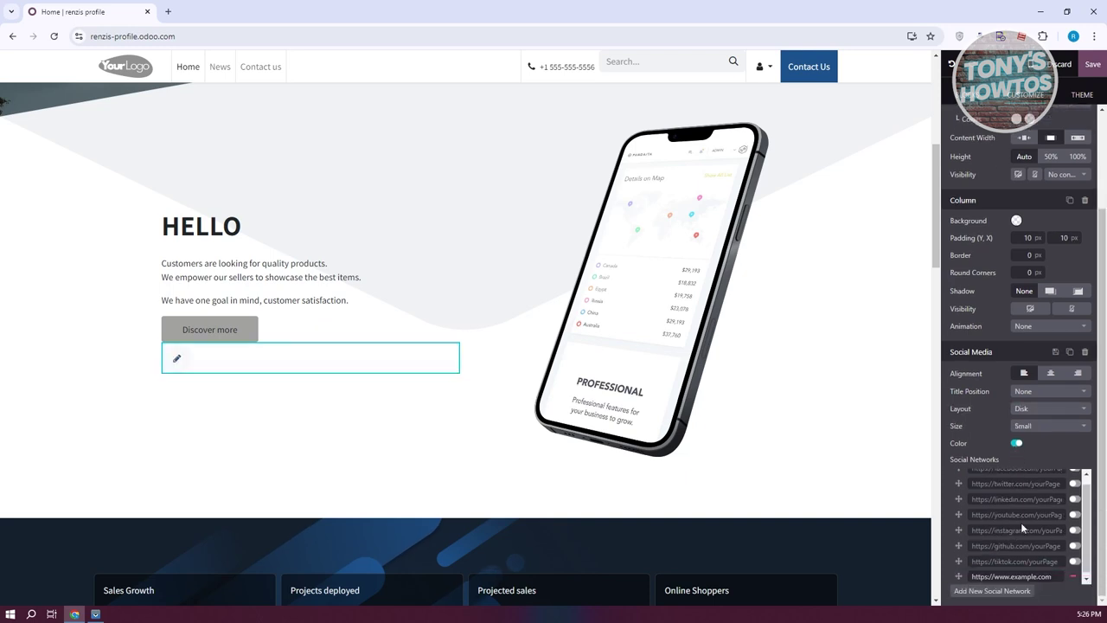
{"action": "left_click", "coordinate": [1075, 576]}
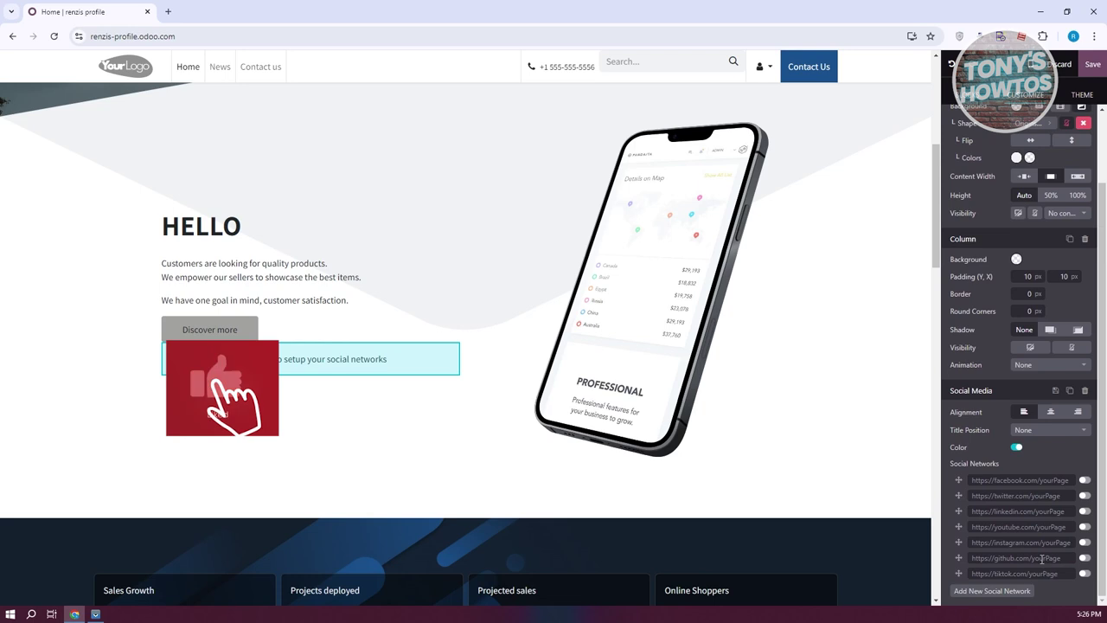
{"action": "scroll", "coordinate": [1021, 519], "scroll_direction": "up", "scroll_amount": 3}
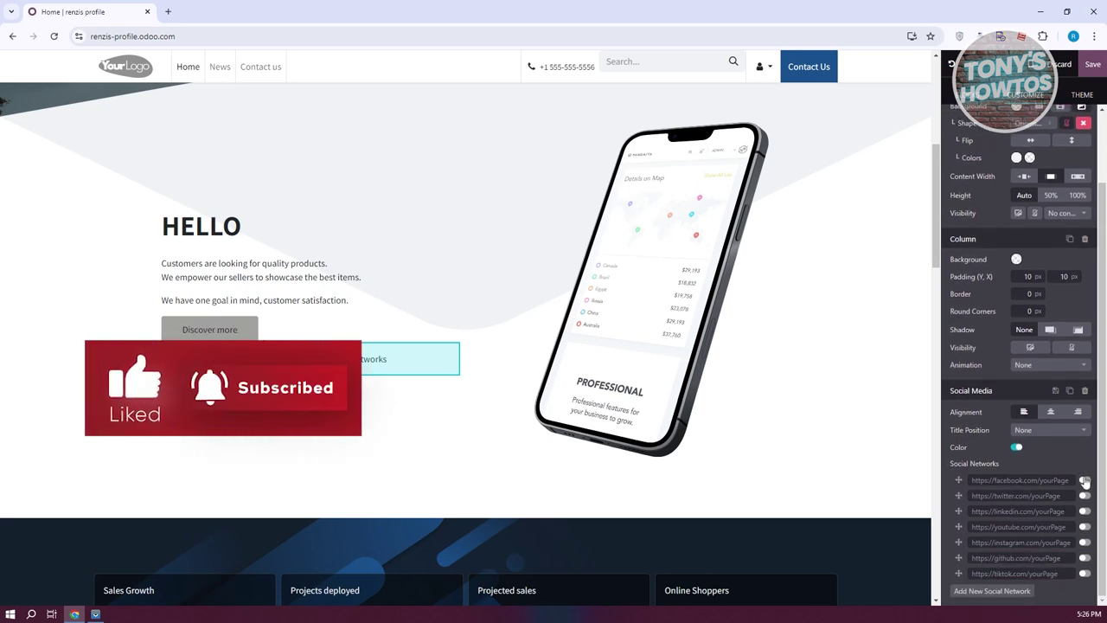
{"action": "scroll", "coordinate": [1056, 510], "scroll_direction": "down", "scroll_amount": 1}
Toggle the Facebook and Twitter links on, then switch both back off
{"action": "left_click", "coordinate": [1084, 514]}
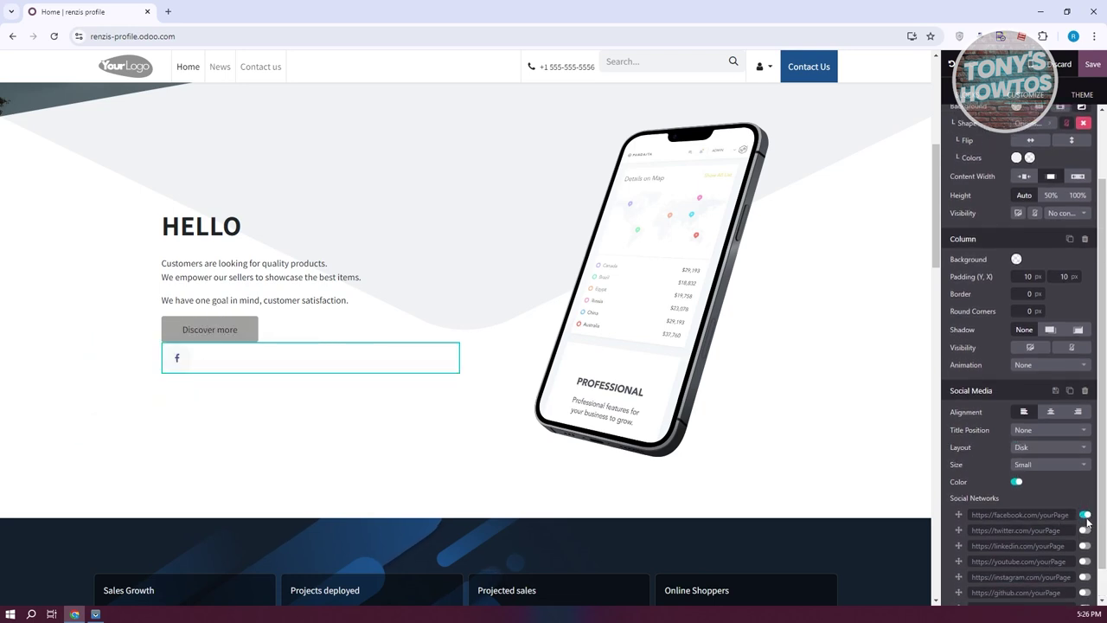
{"action": "left_click", "coordinate": [1086, 531]}
{"action": "left_click", "coordinate": [1086, 530]}
{"action": "left_click", "coordinate": [1086, 514]}
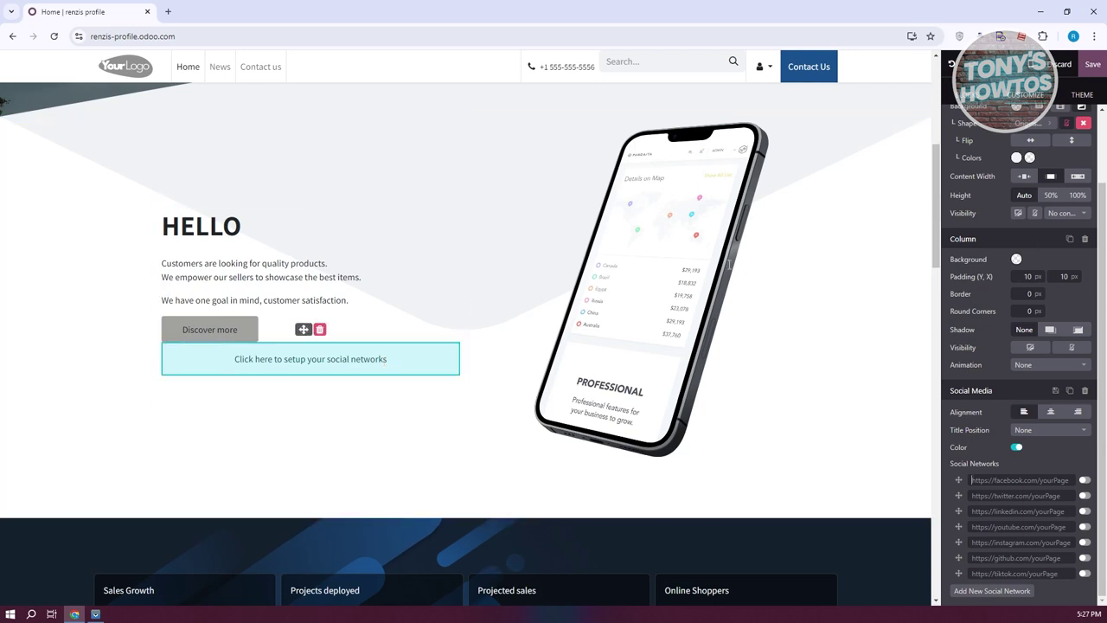
{"action": "scroll", "coordinate": [770, 401], "scroll_direction": "up", "scroll_amount": 1}
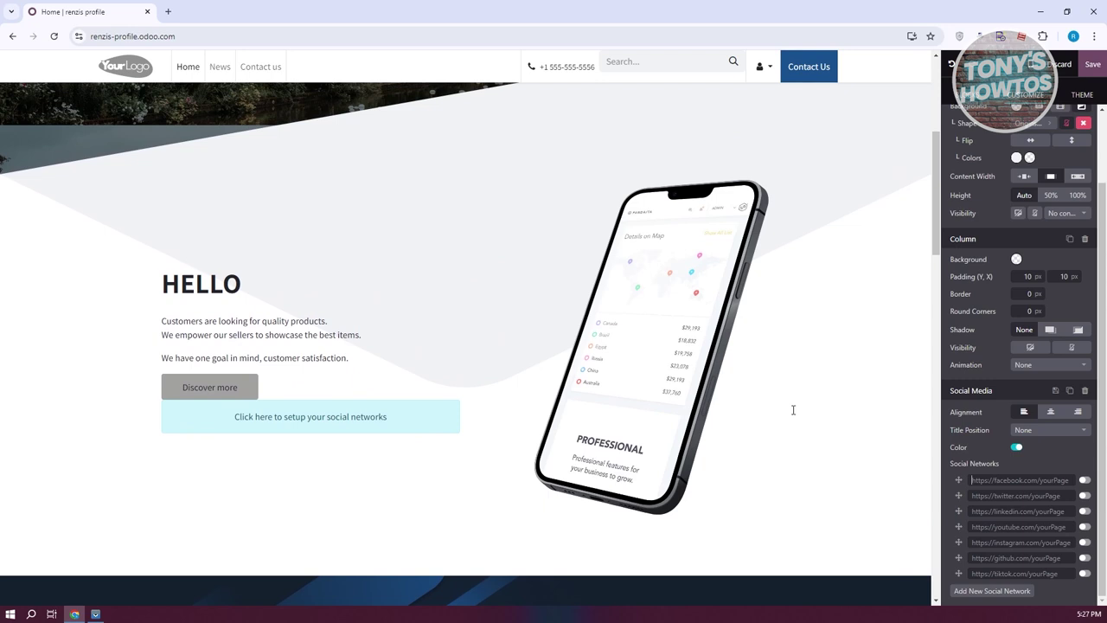